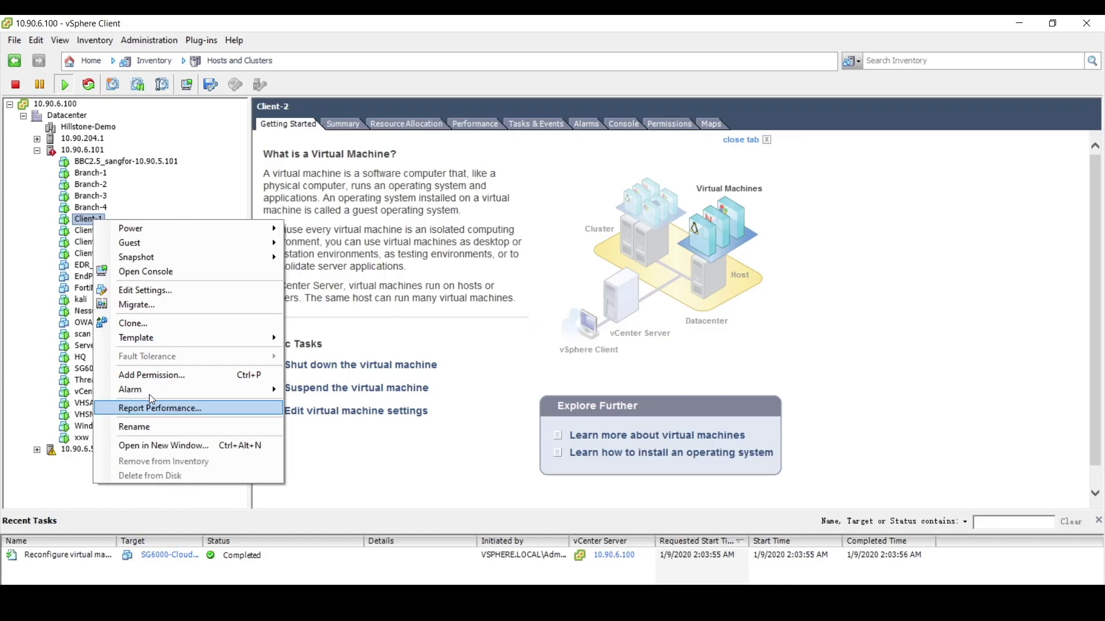
Ping 172.16.1.1 from Client-1's console, confirm 100% packet loss, then minimize the console.
click(168, 282)
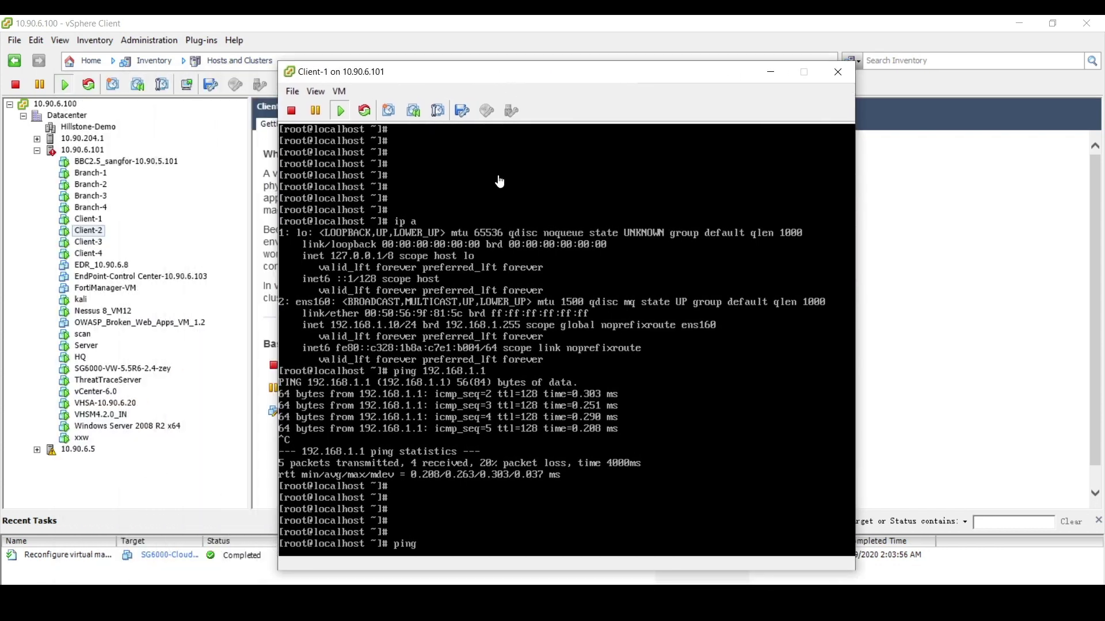
click(530, 339)
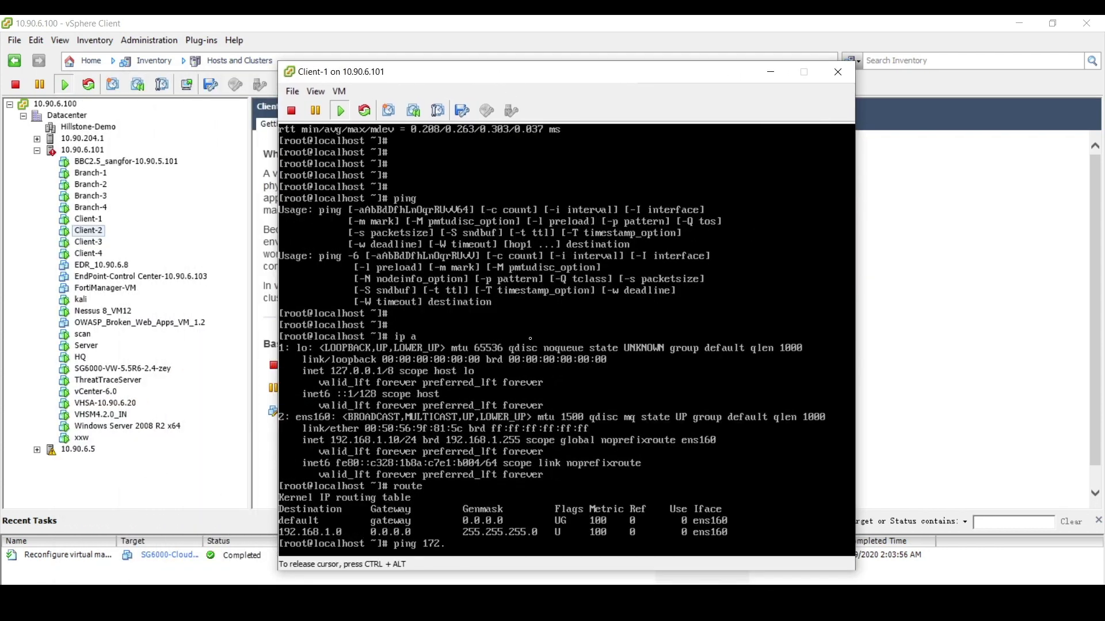
key(Return)
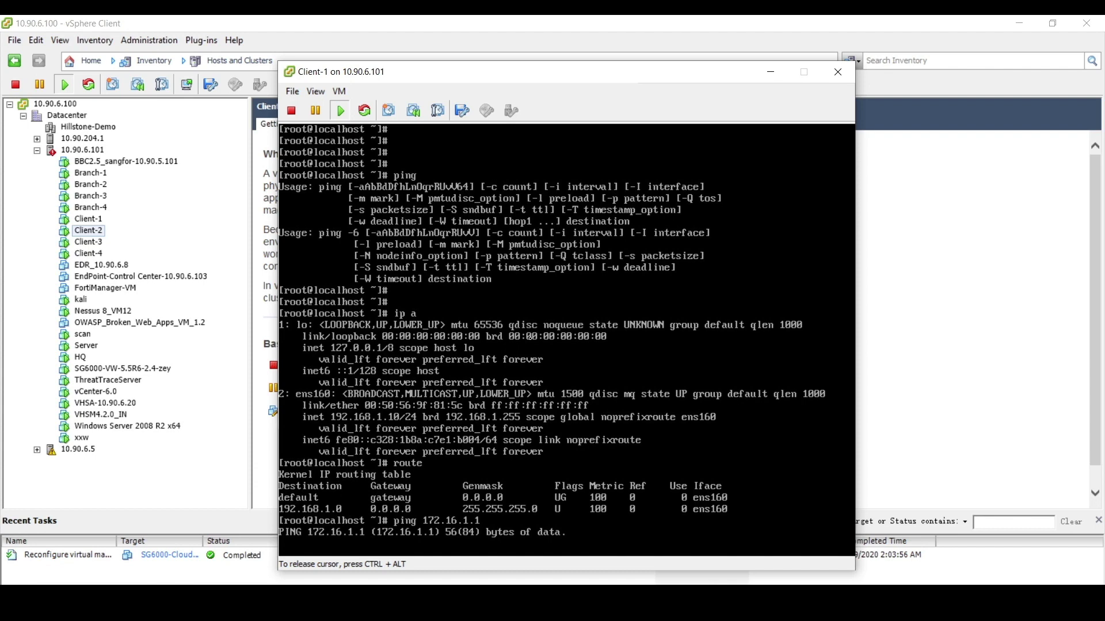
key(ctrl+c)
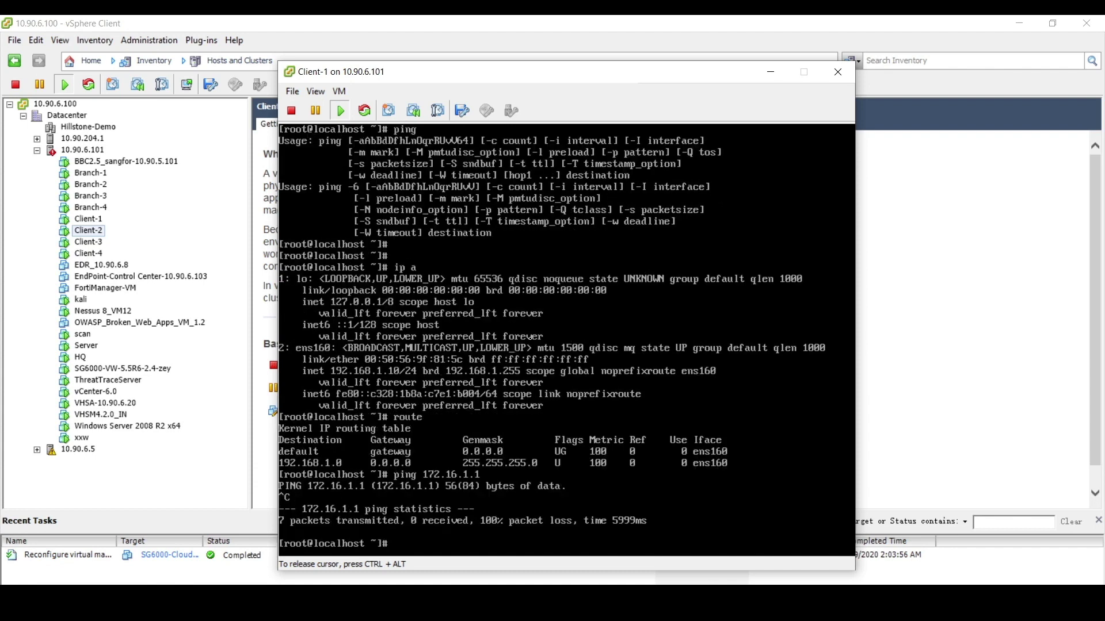
key(ctrl+alt)
click(772, 69)
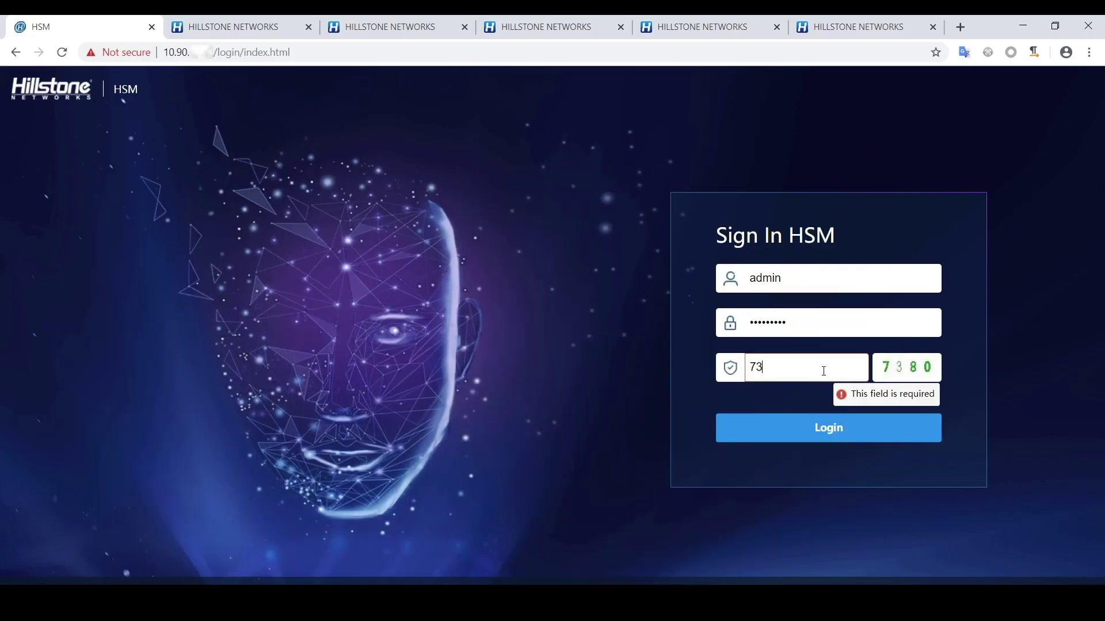
Sign in to HSM, check the HQ device's details, then view the empty VPN Overview page.
text(80)
key(Return)
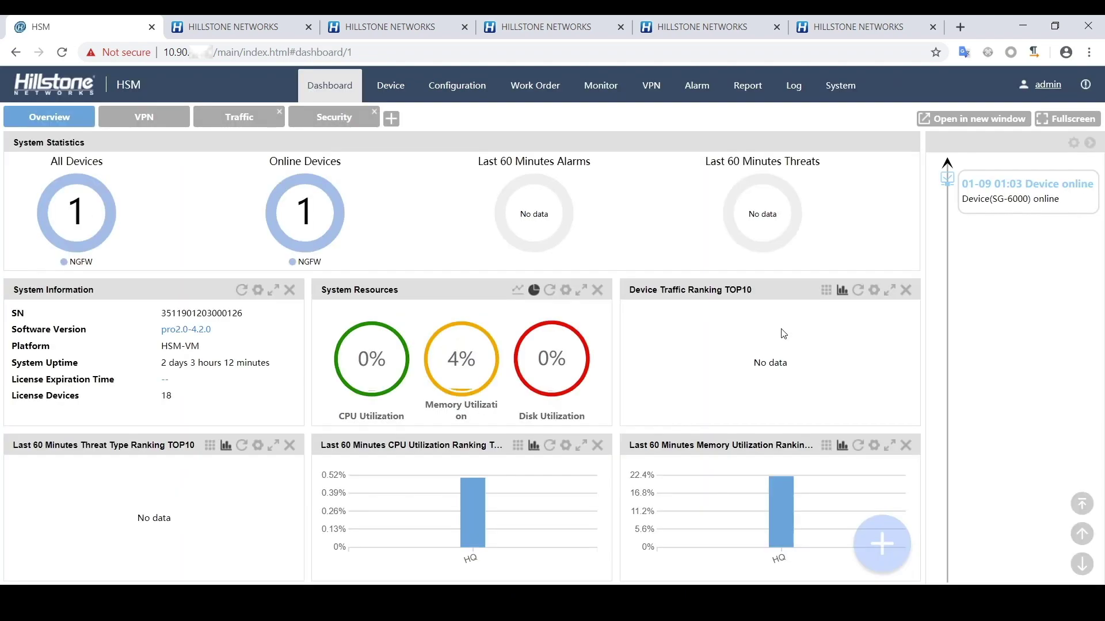
click(401, 83)
click(78, 173)
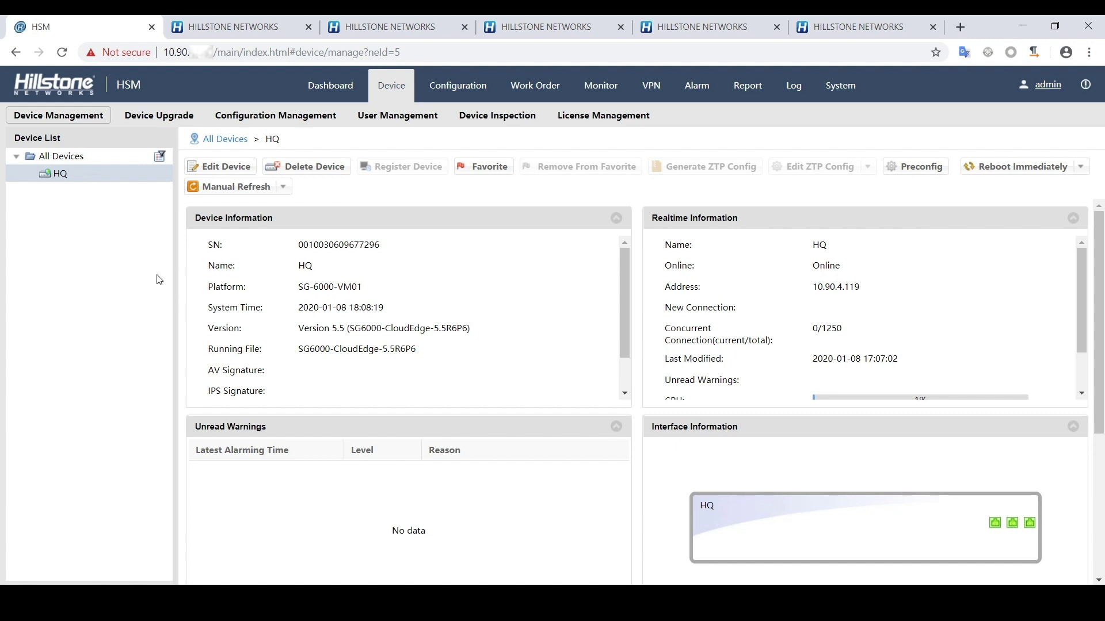
click(651, 87)
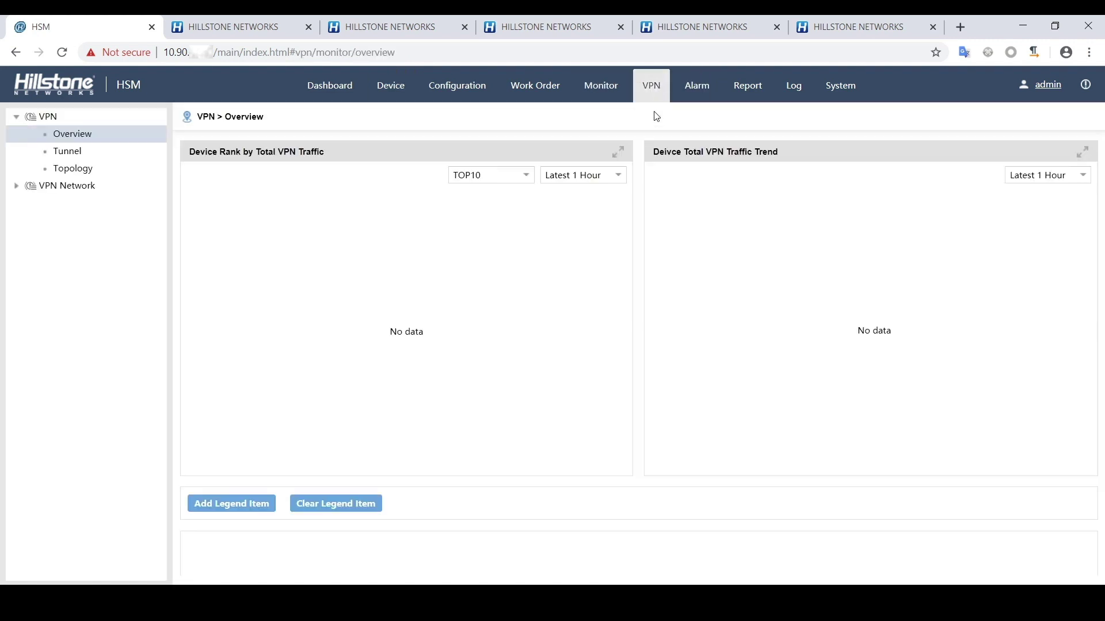
Start a new star VPN network named Demo.
click(17, 185)
click(80, 153)
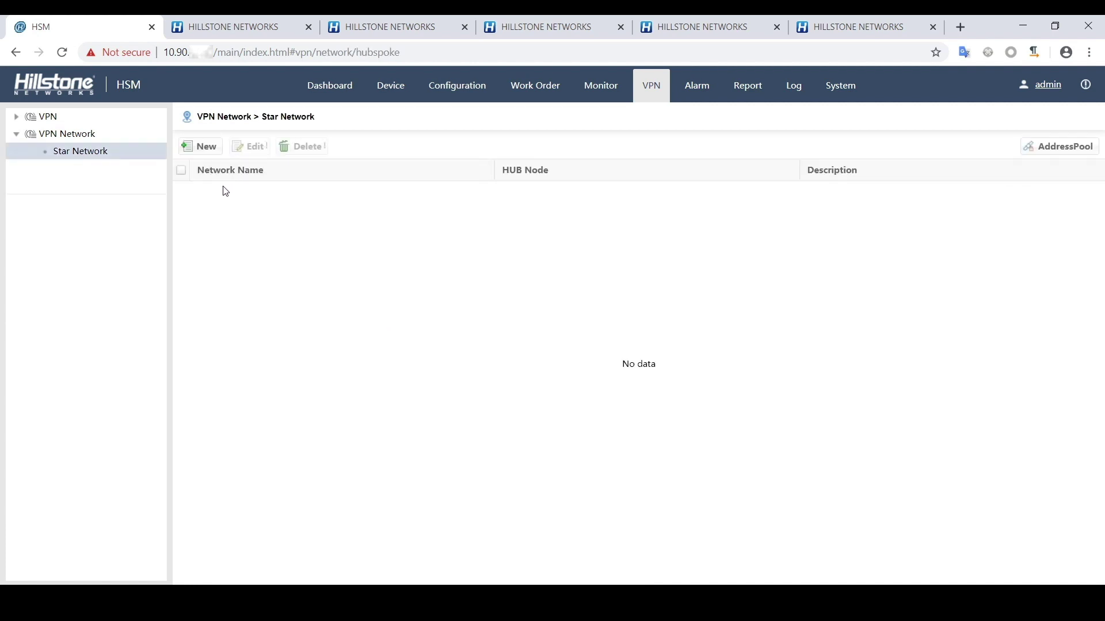
click(213, 154)
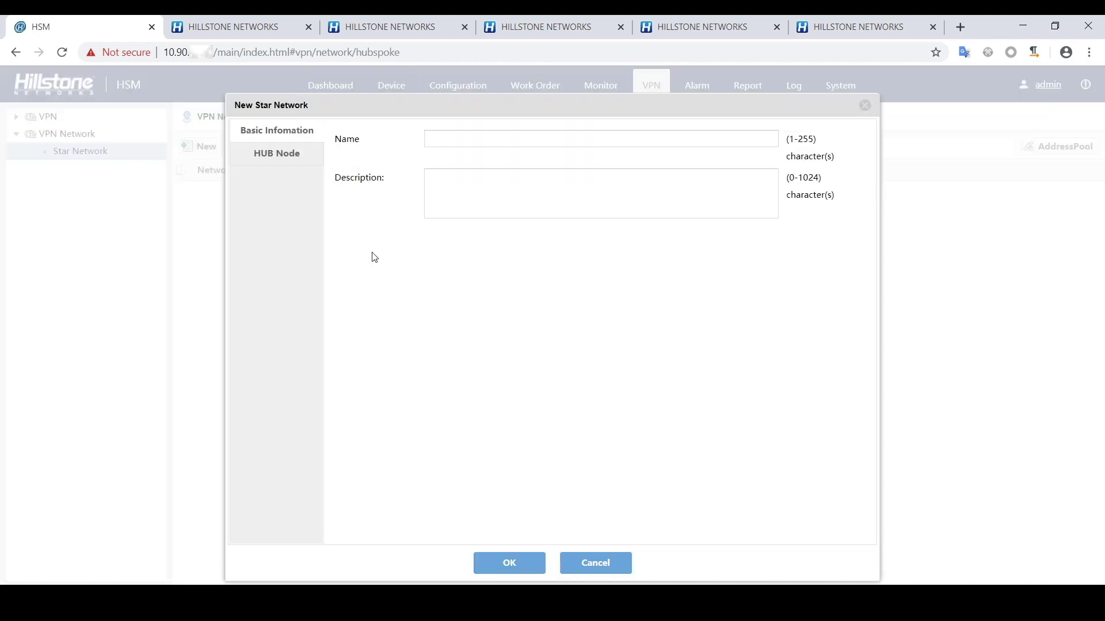
click(470, 142)
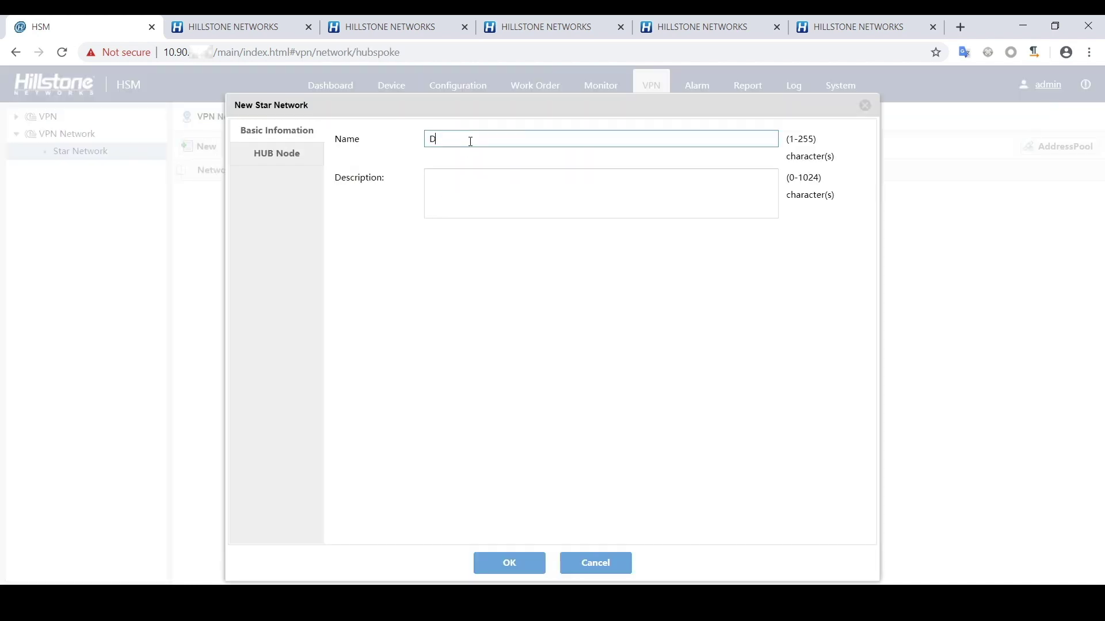
key(Tab)
Make the hub dual-WAN on ethernet0/1 and ethernet0/2, both mapped to public IP 10.90.12.34.
click(287, 160)
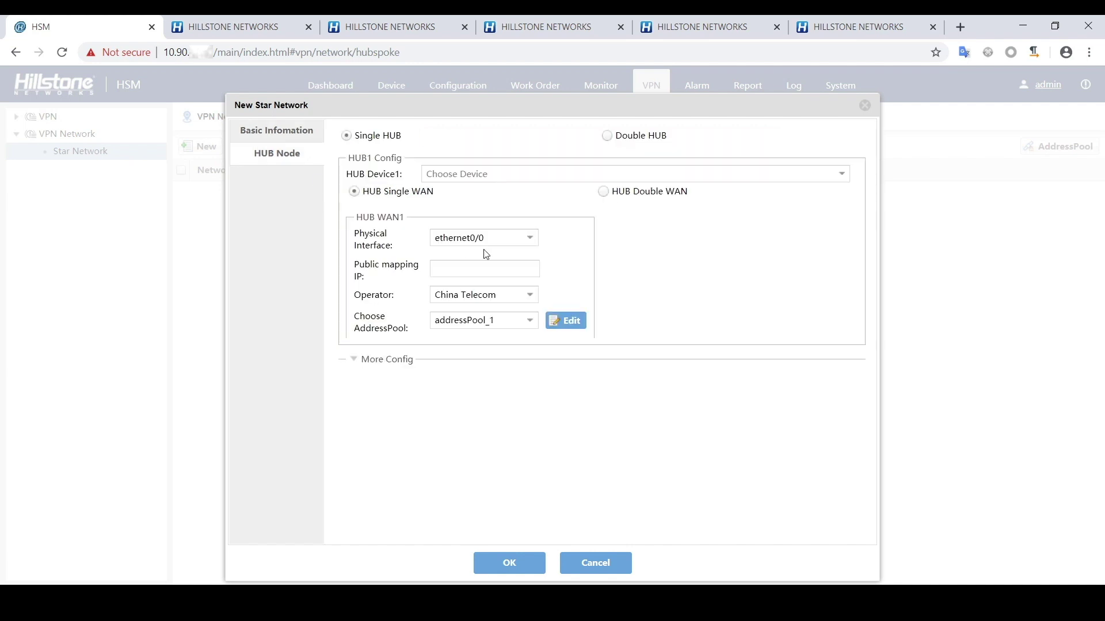
click(604, 193)
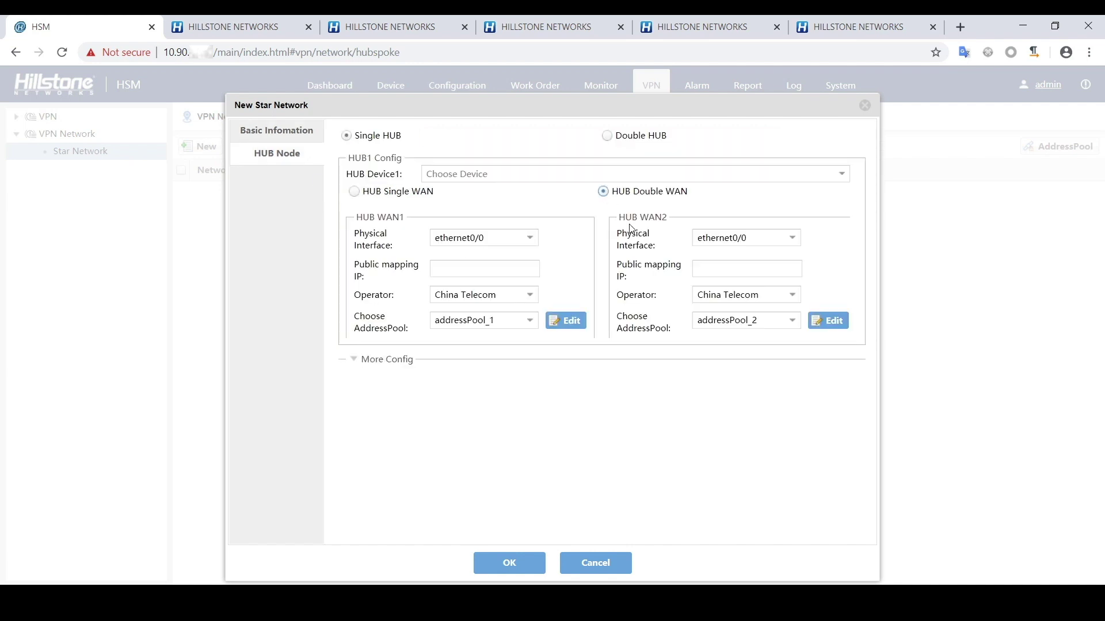
click(529, 239)
click(508, 270)
click(797, 238)
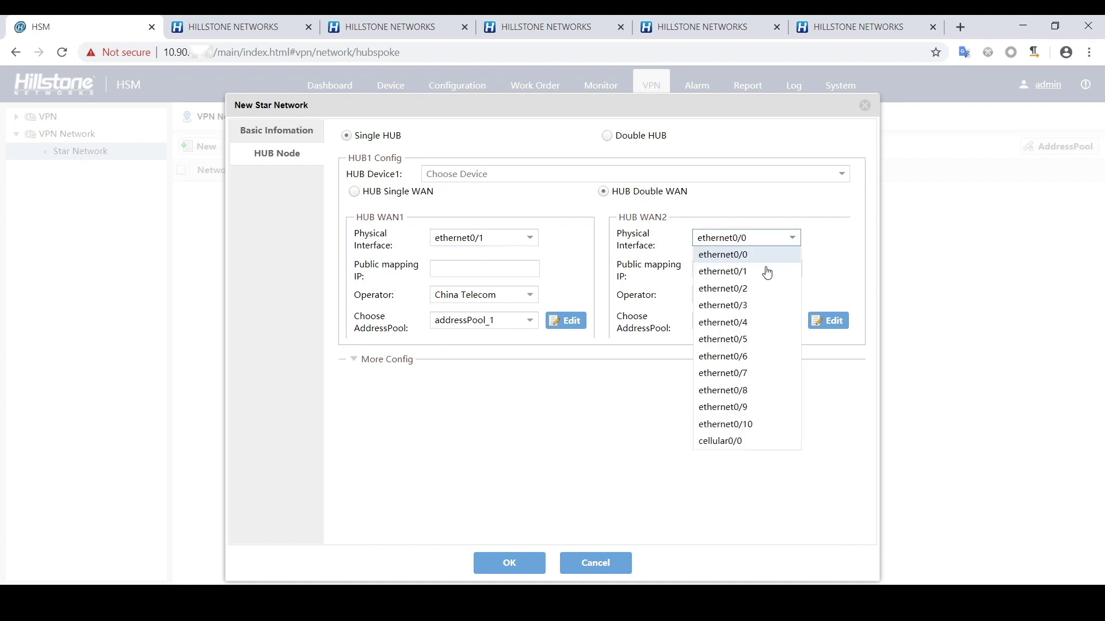
click(748, 286)
click(478, 270)
text(10.90.)
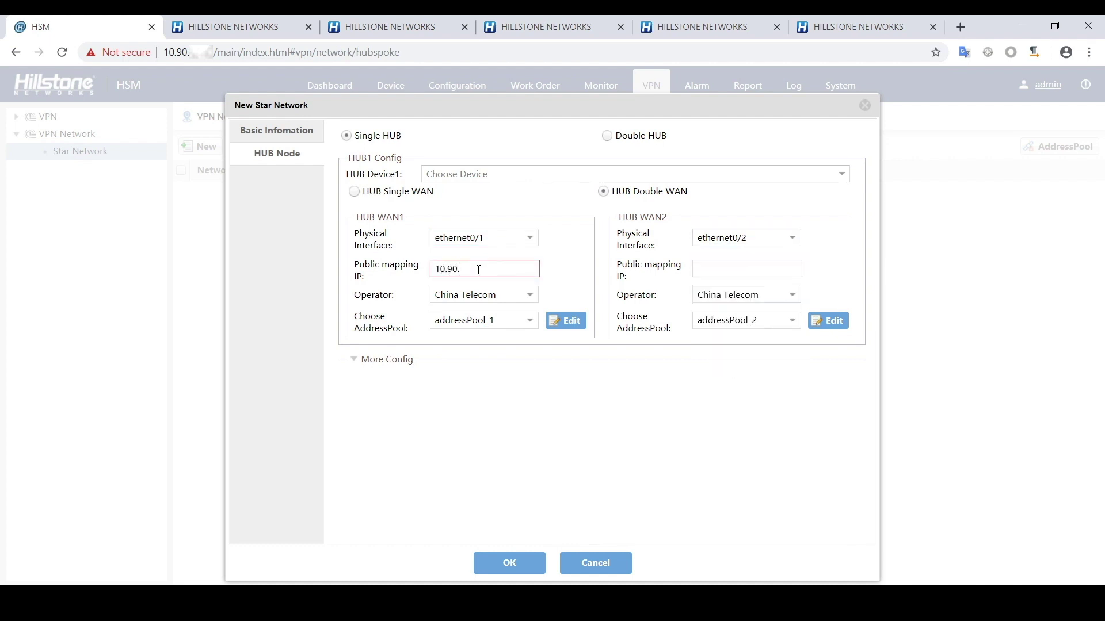
text(12.34)
click(713, 271)
text(10.9)
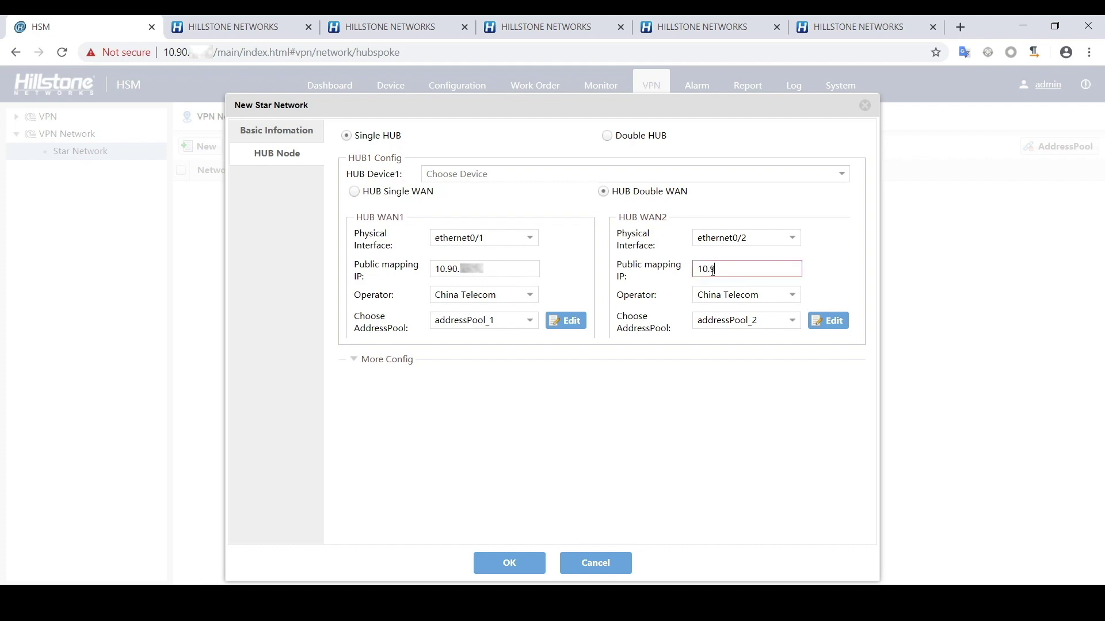
text(0.12.34)
Choose HQ as the hub device and save the Demo star network.
click(518, 180)
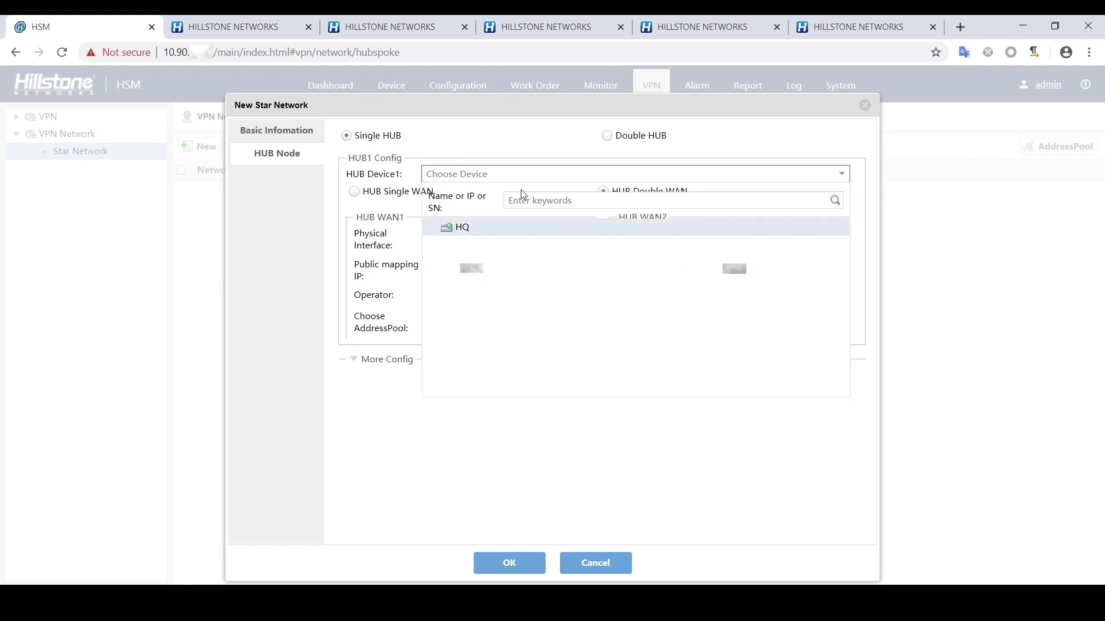
click(495, 230)
click(516, 562)
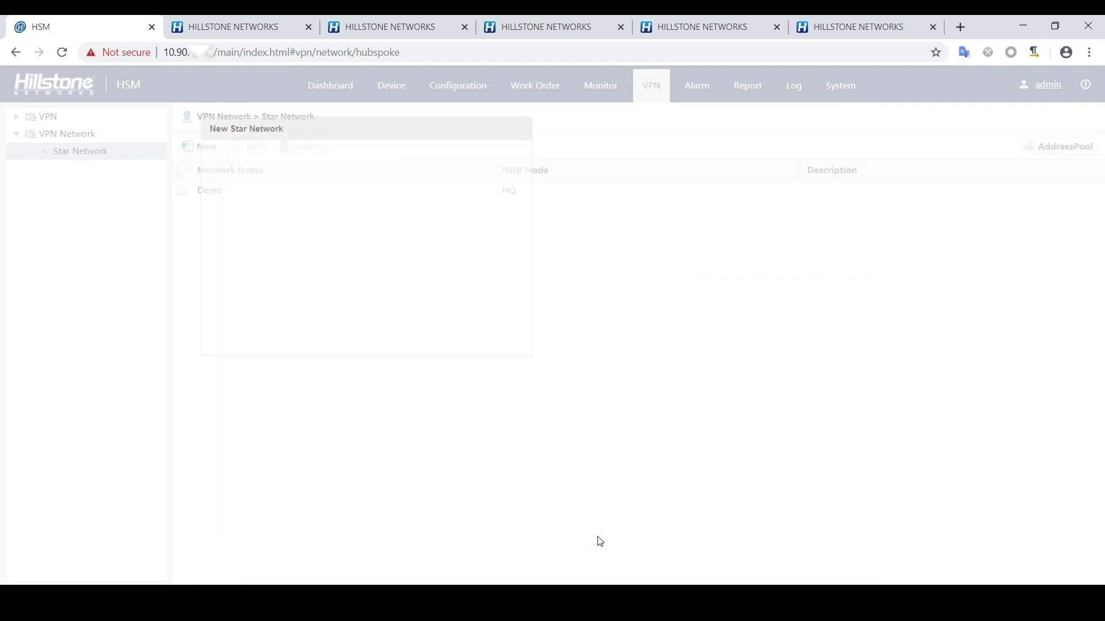
click(398, 87)
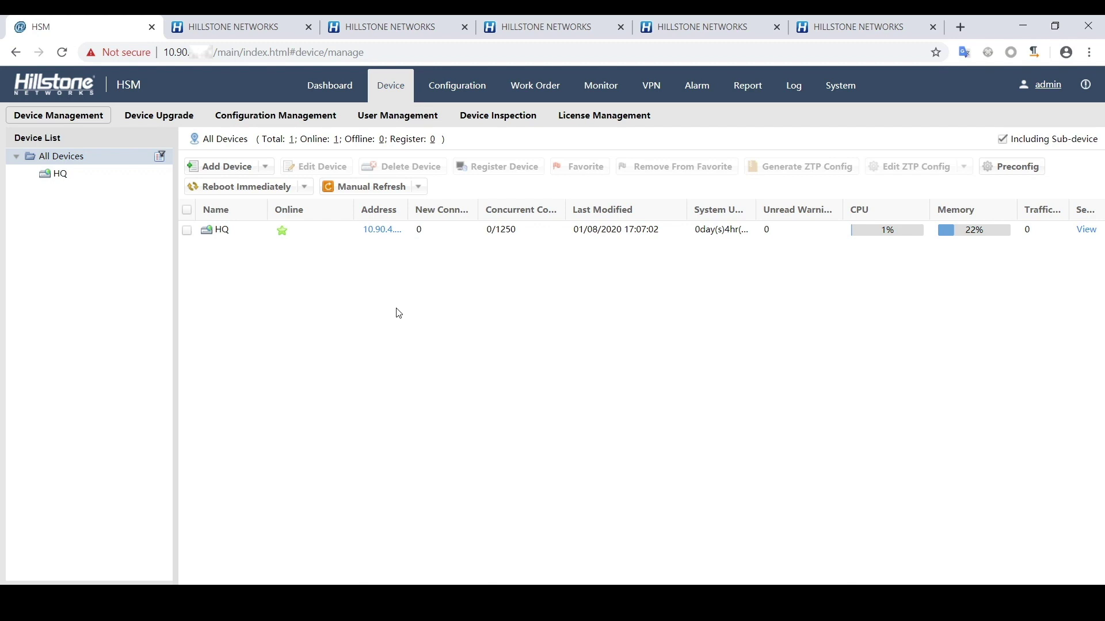
Open the Demo configuration bundle in the NGFW global configuration tree.
click(499, 84)
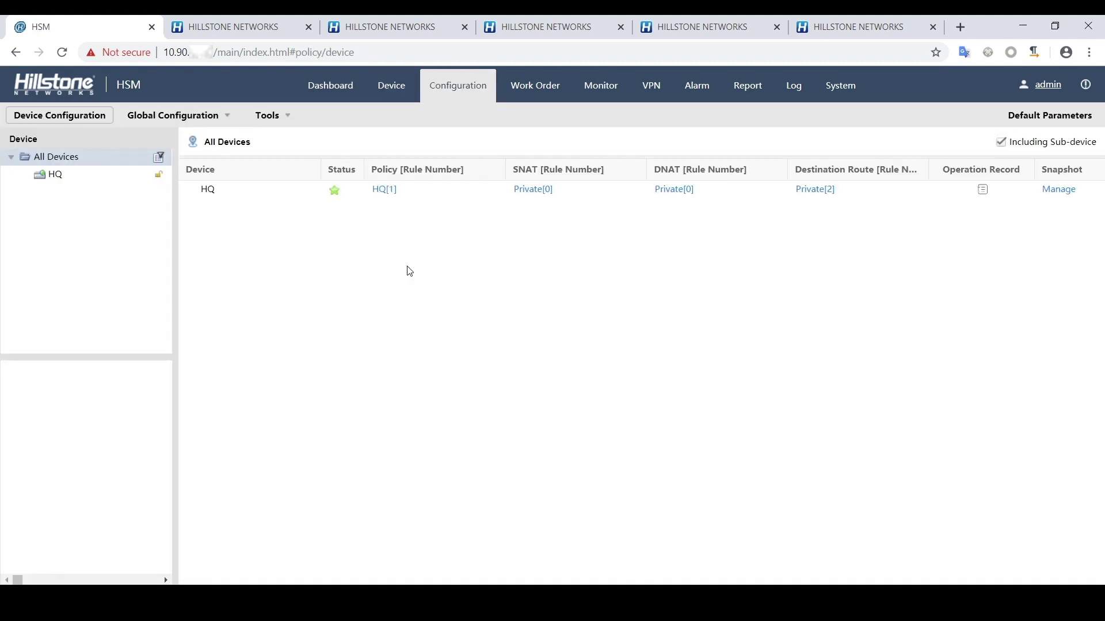
click(217, 116)
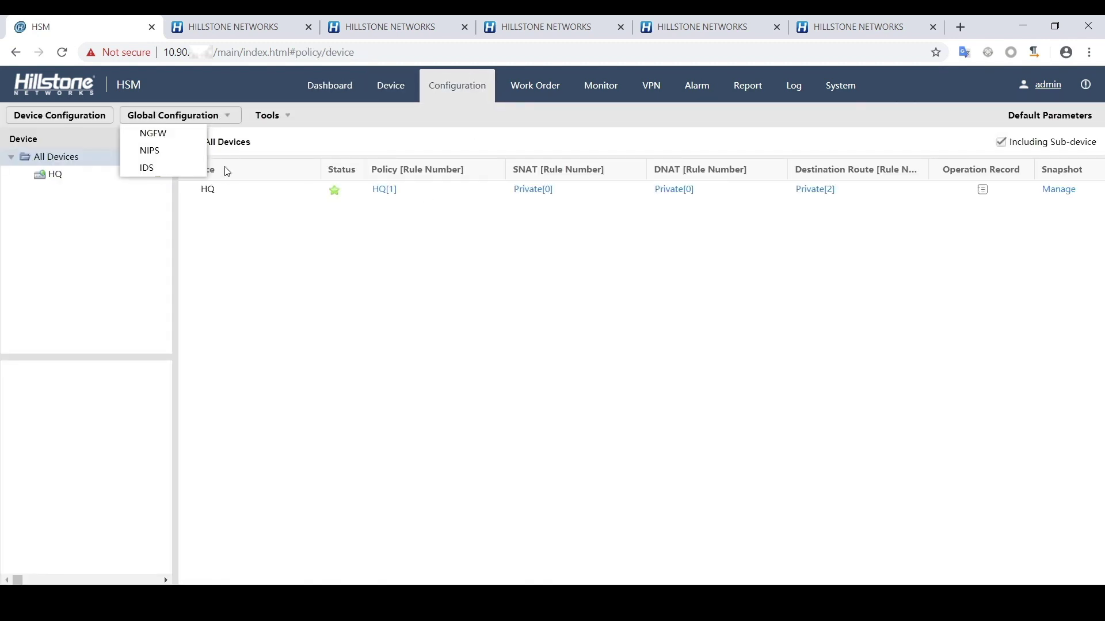
click(167, 136)
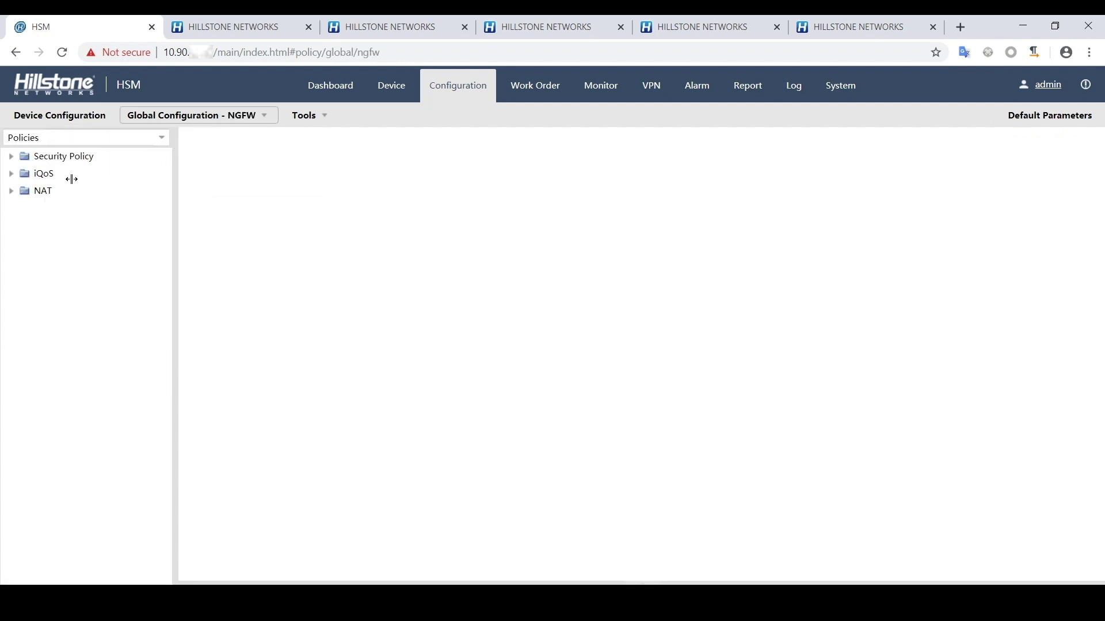
click(105, 141)
click(54, 209)
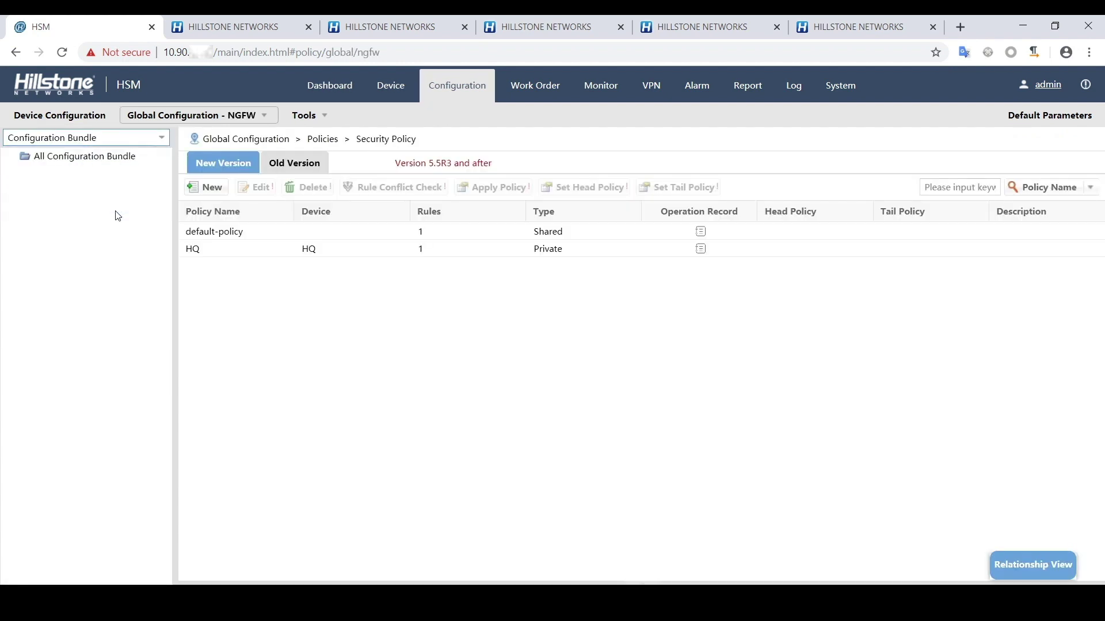
click(85, 172)
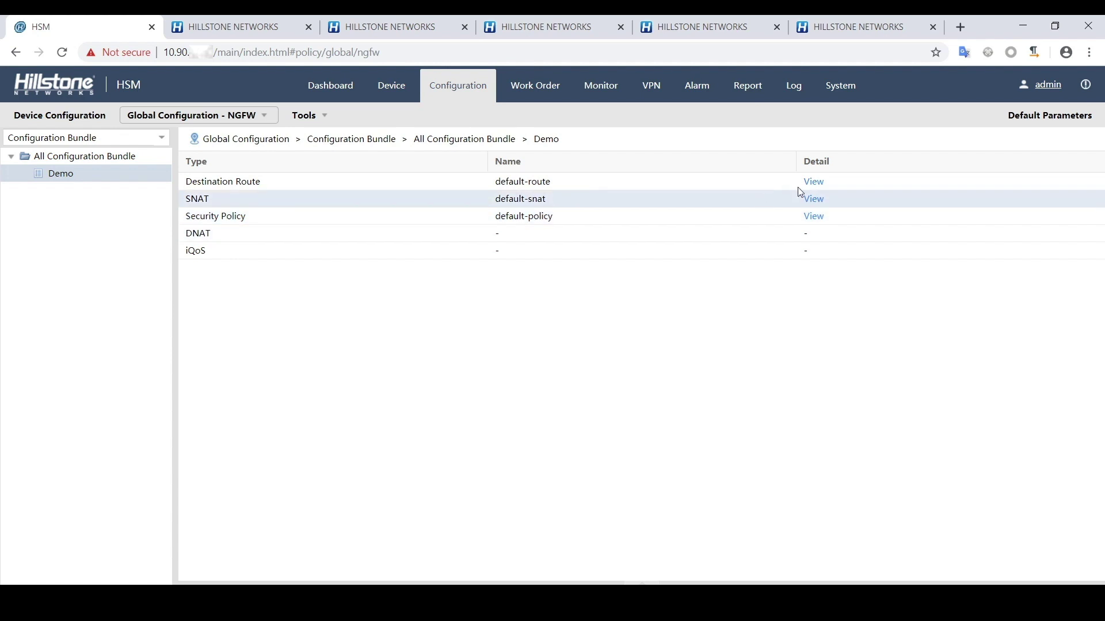
Review Demo's destination routes, SNAT rules and security policy rules.
click(813, 183)
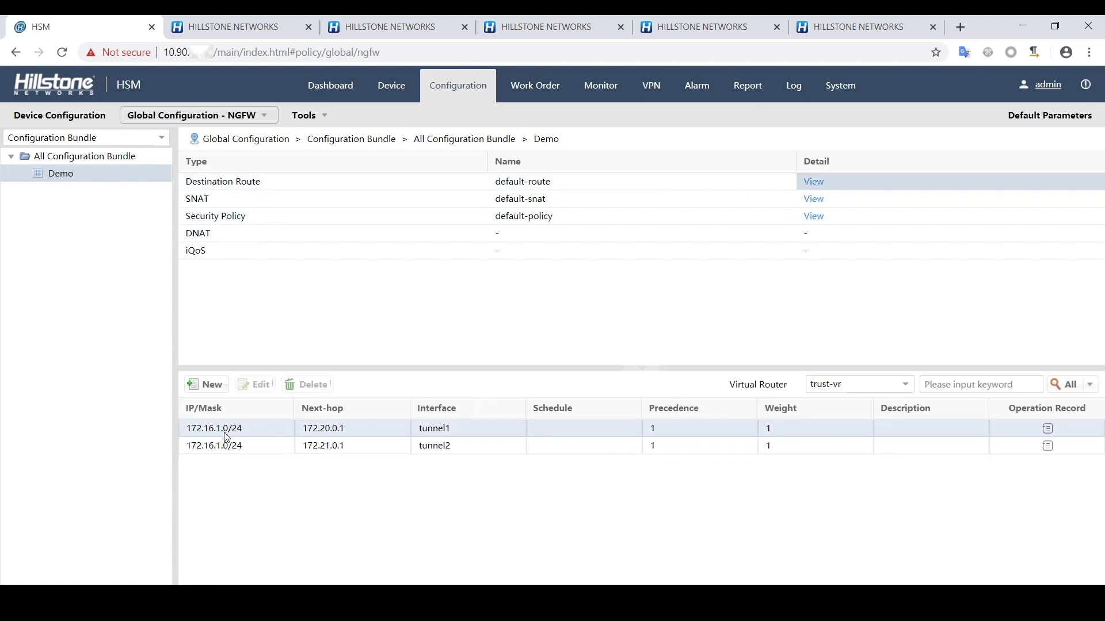
click(813, 199)
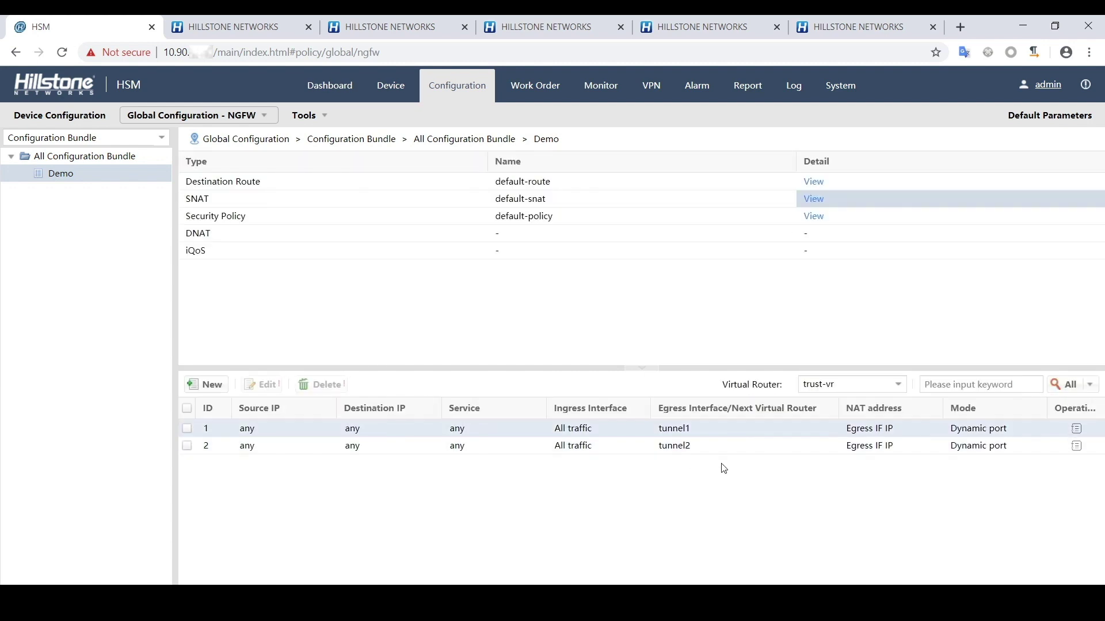
click(813, 216)
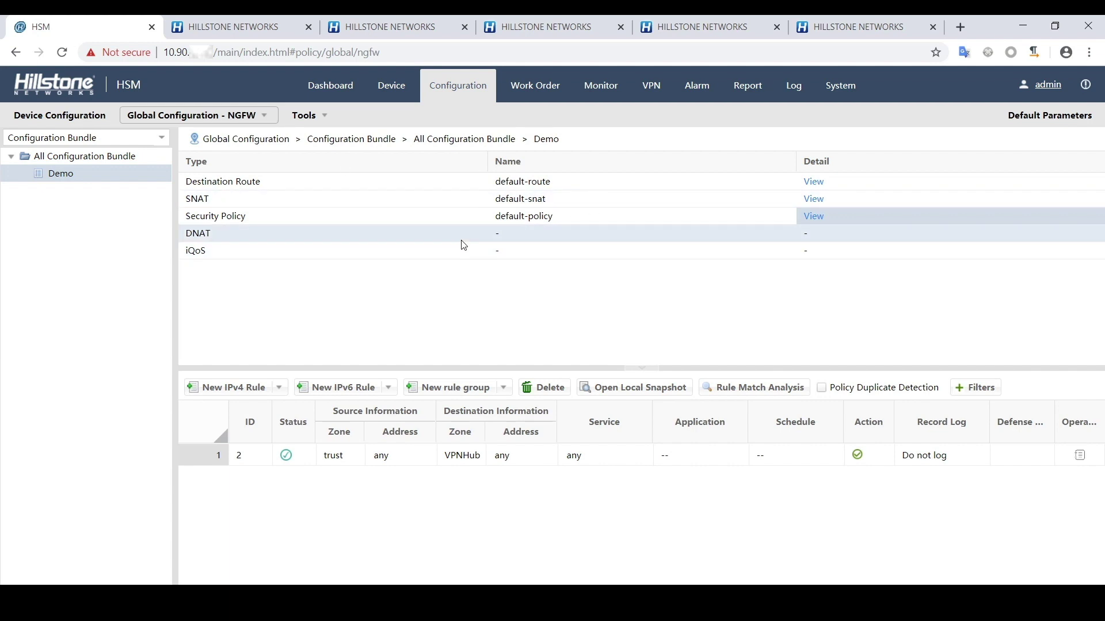
click(390, 87)
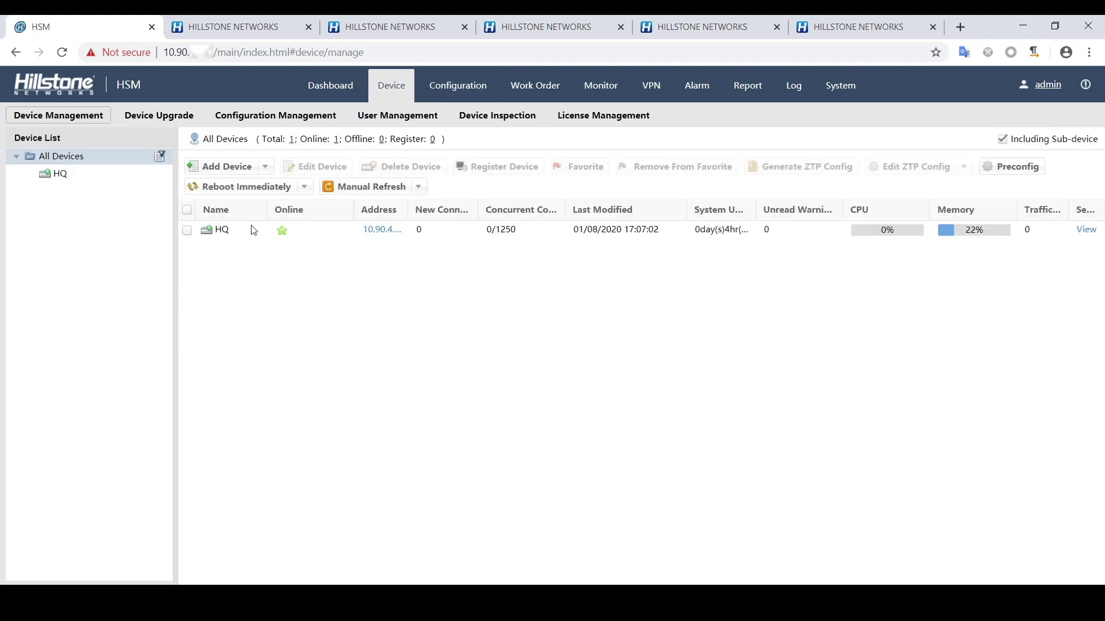
Start adding a single ZTP-enabled device named Branch-1.
click(273, 173)
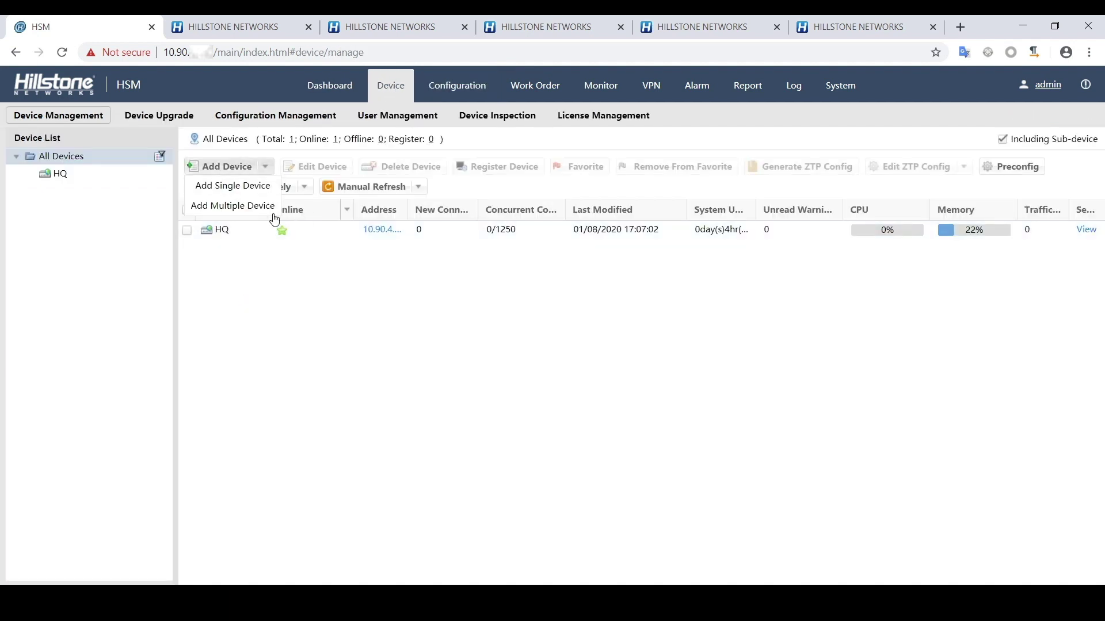
click(246, 185)
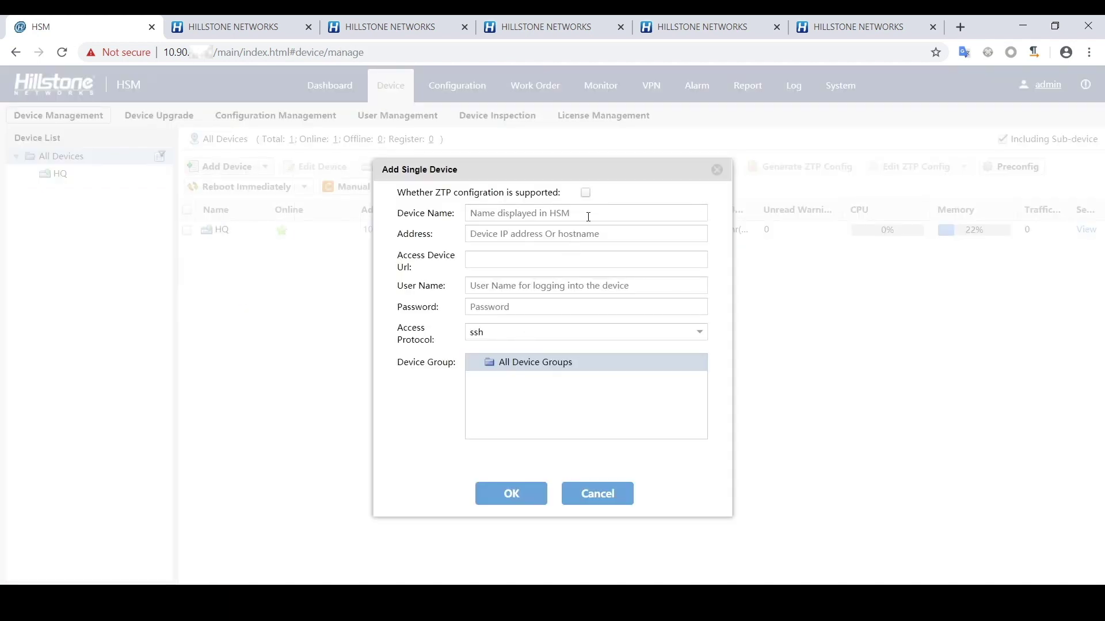
click(586, 193)
click(568, 214)
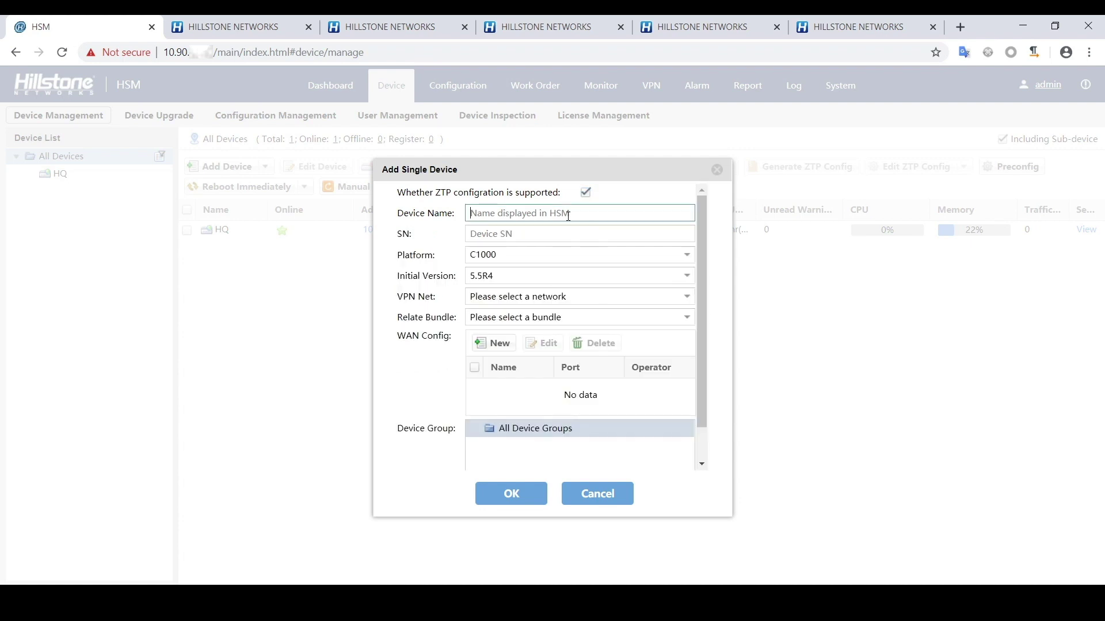
text(Branch-1)
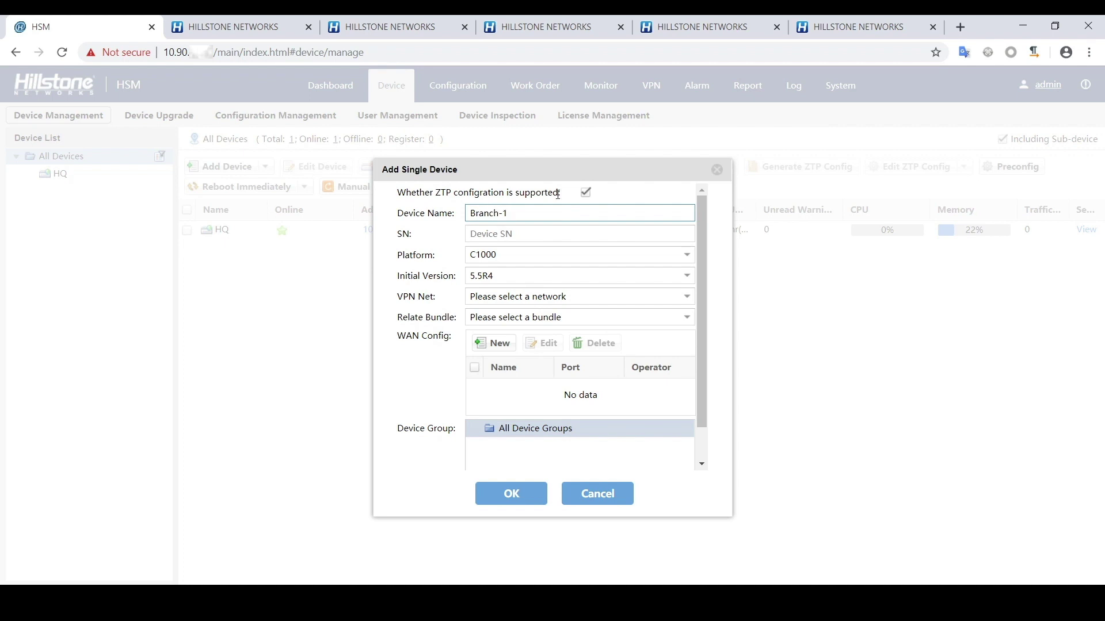
Copy the branch firewall's serial number from its dashboard into the SN field.
click(284, 23)
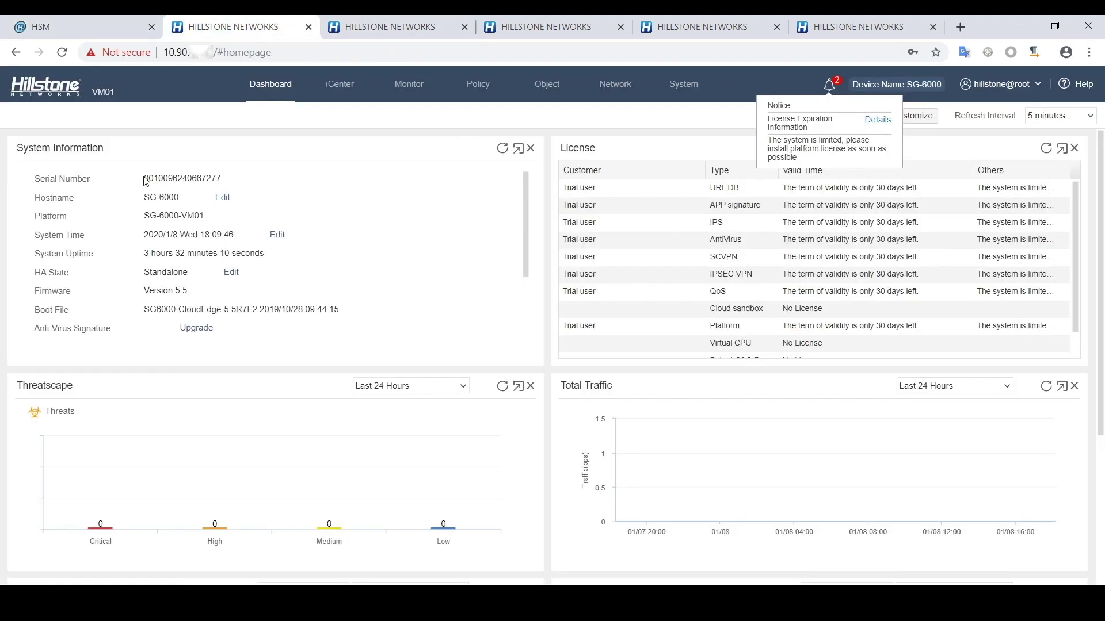
drag(145, 180, 234, 186)
key(ctrl+c)
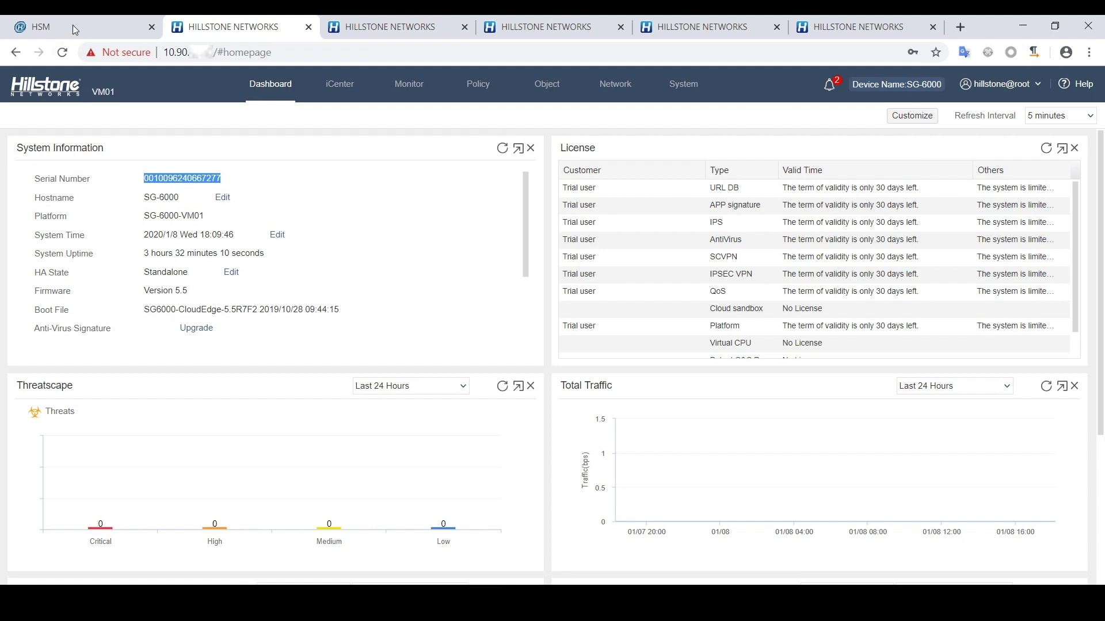
click(74, 25)
click(557, 234)
key(ctrl+v)
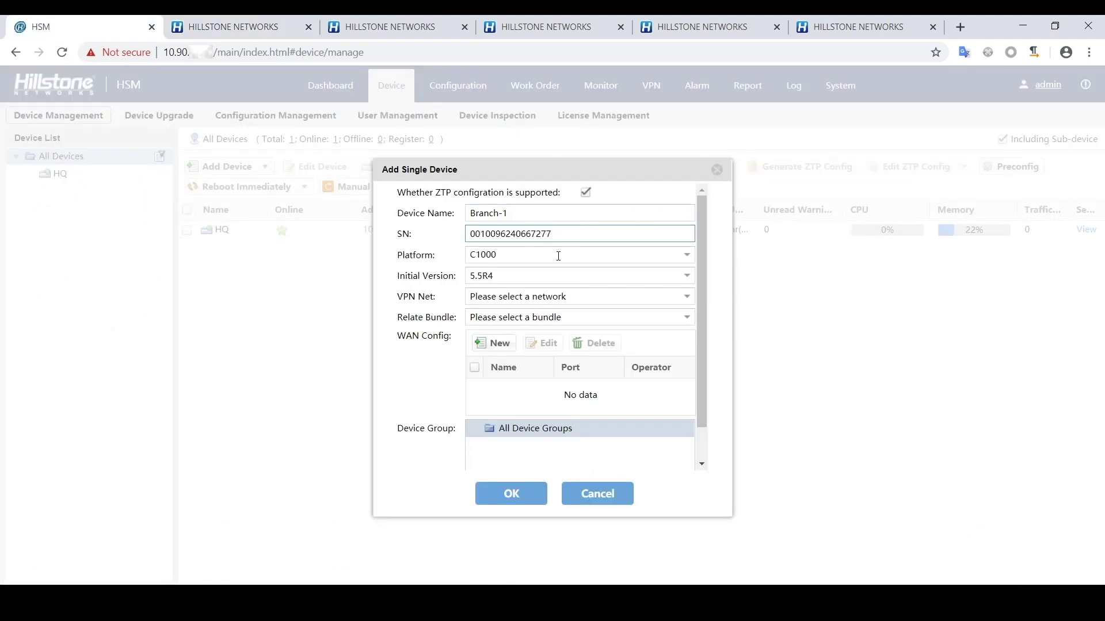
Set initial version 5.5R7, VPN network Demo and configuration bundle Demo.
click(530, 276)
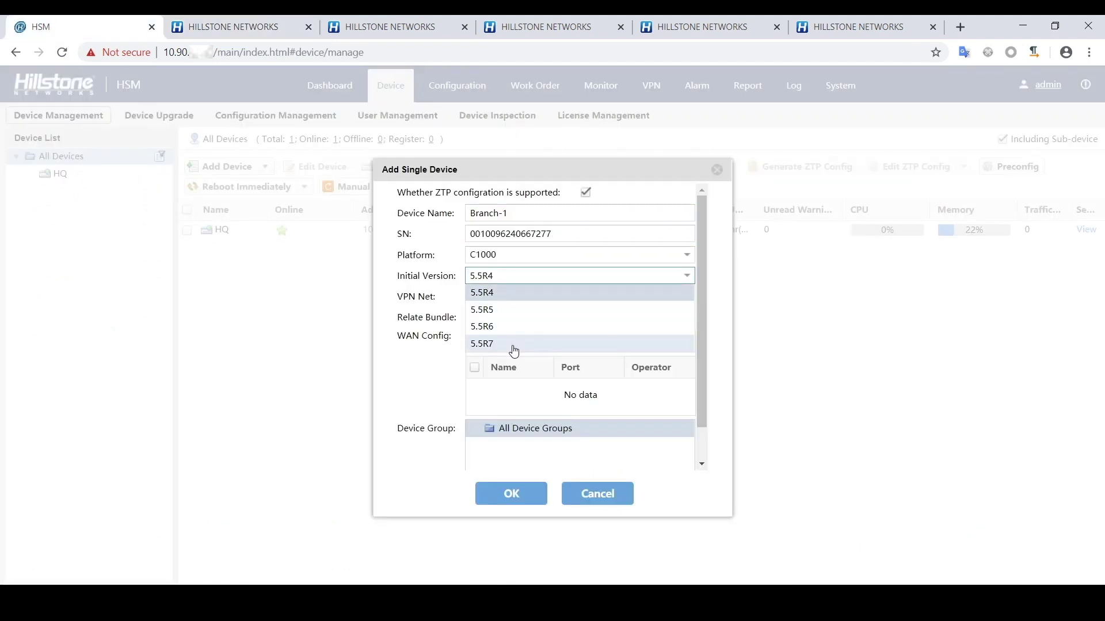
click(513, 345)
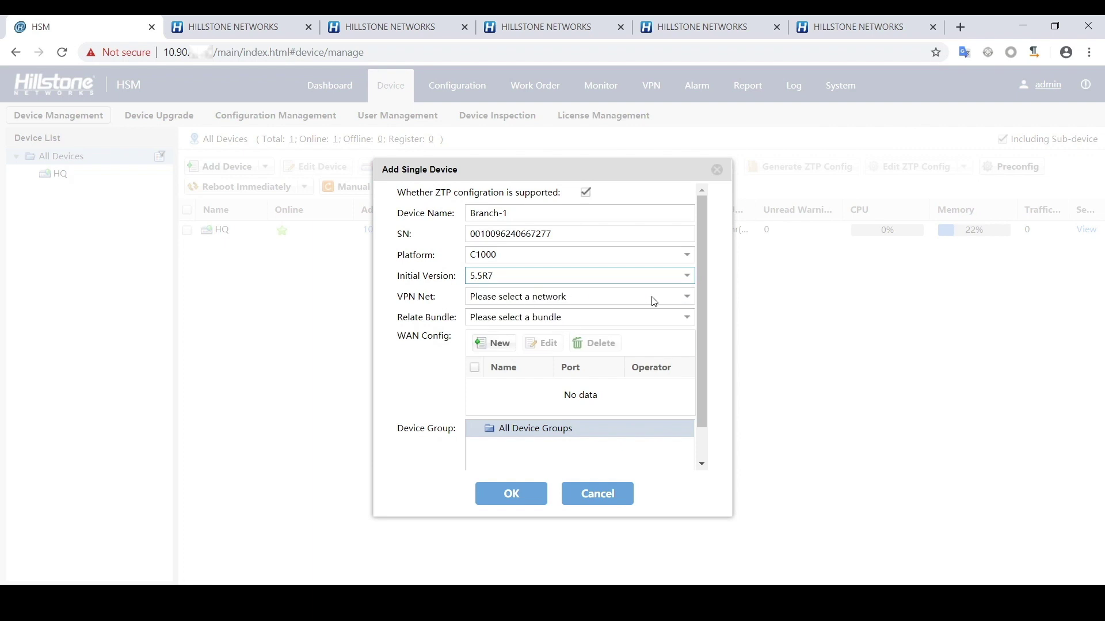
click(628, 305)
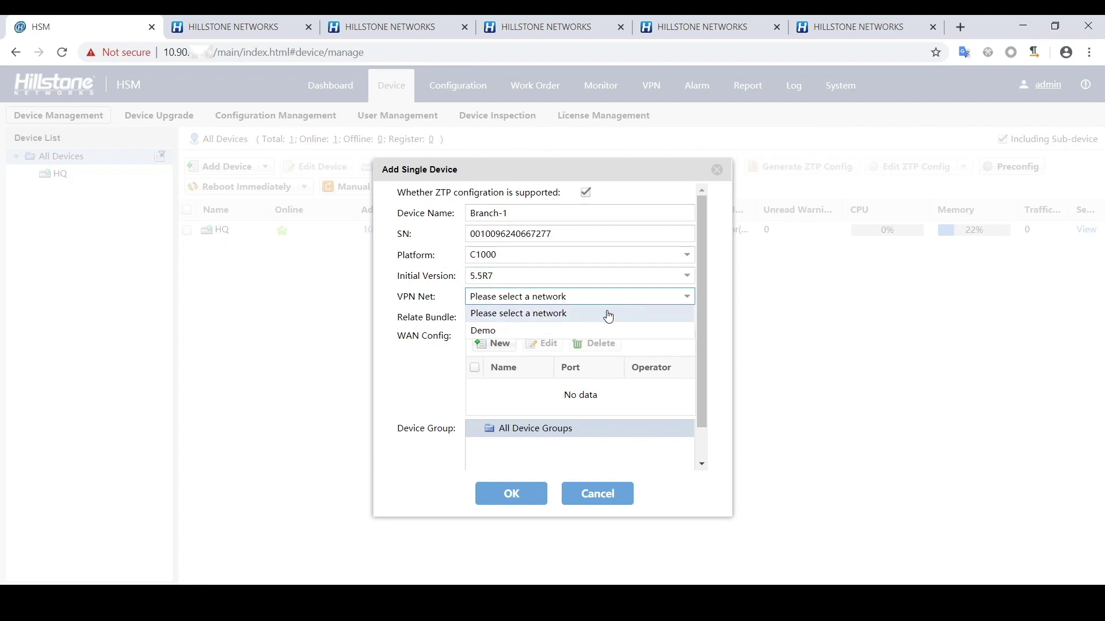
click(564, 329)
click(567, 324)
click(567, 320)
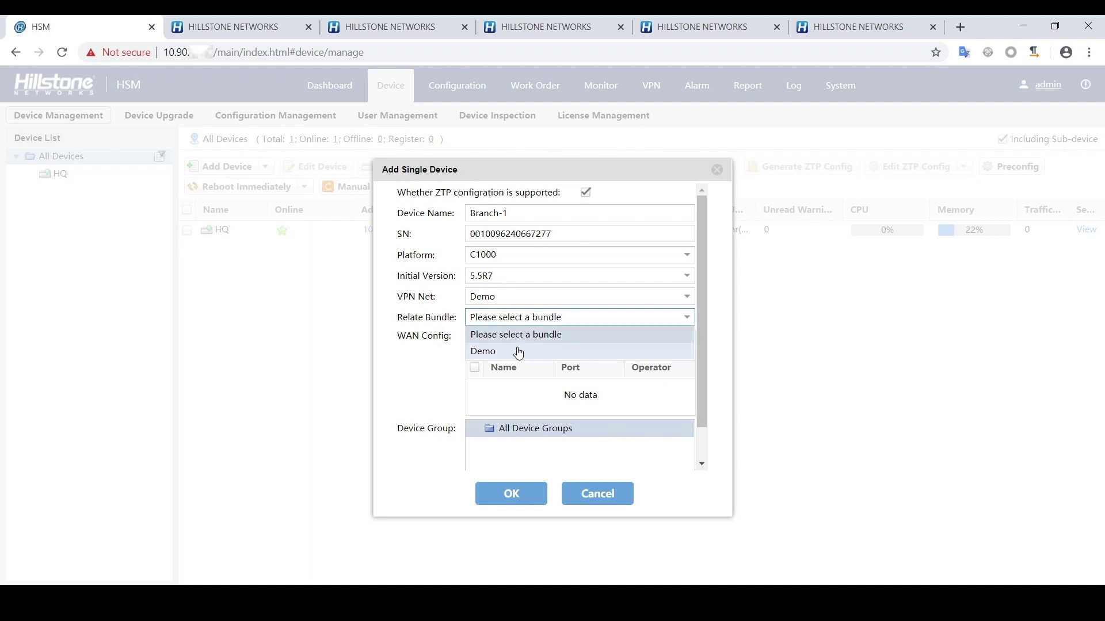
click(522, 351)
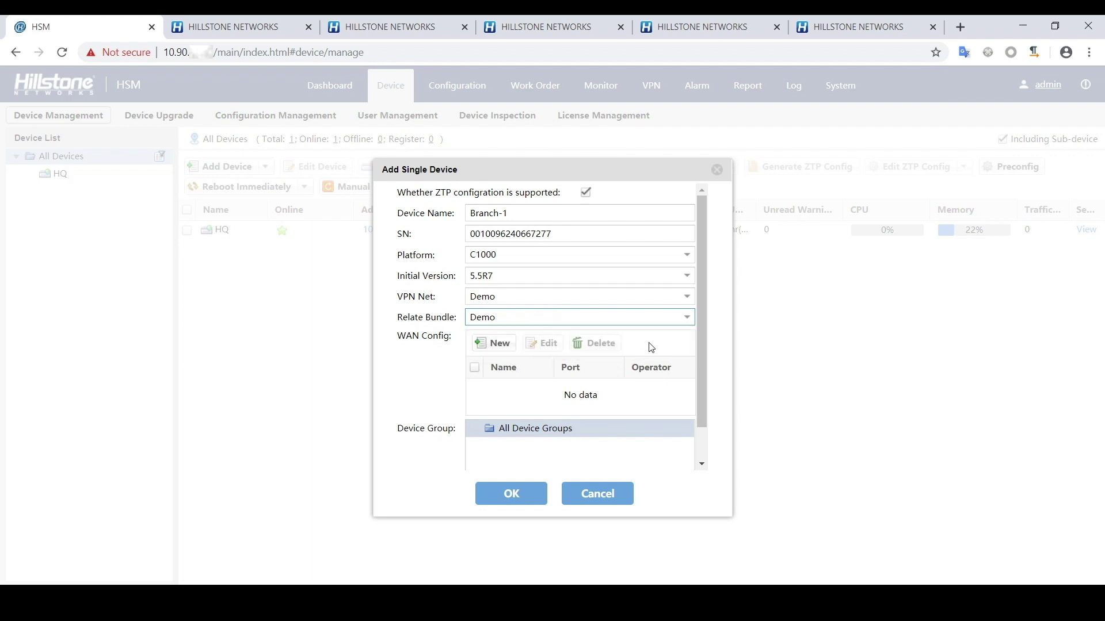
Add a static WAN1 on ethernet0/1 with its IP address and default gateway.
click(499, 347)
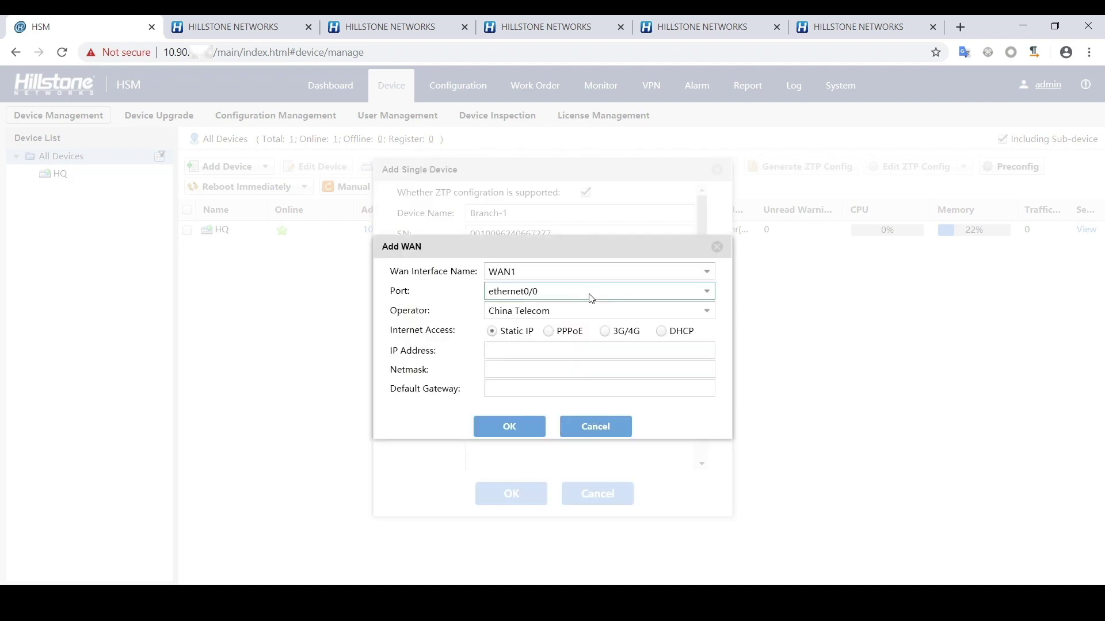
click(592, 298)
click(555, 326)
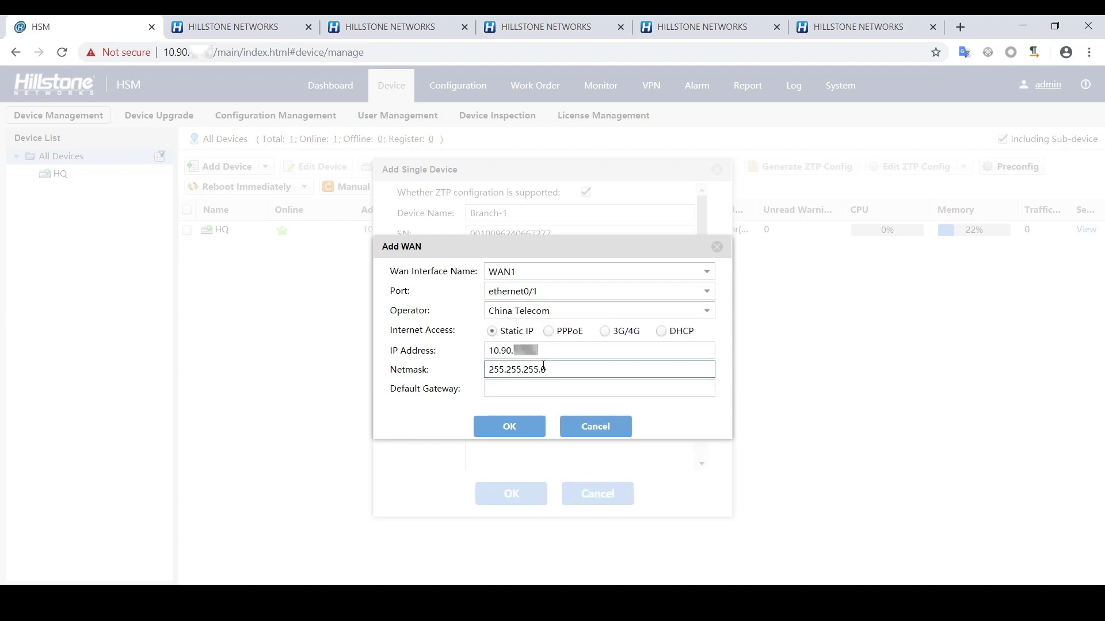
key(shift+Tab)
click(577, 387)
key(ctrl+v)
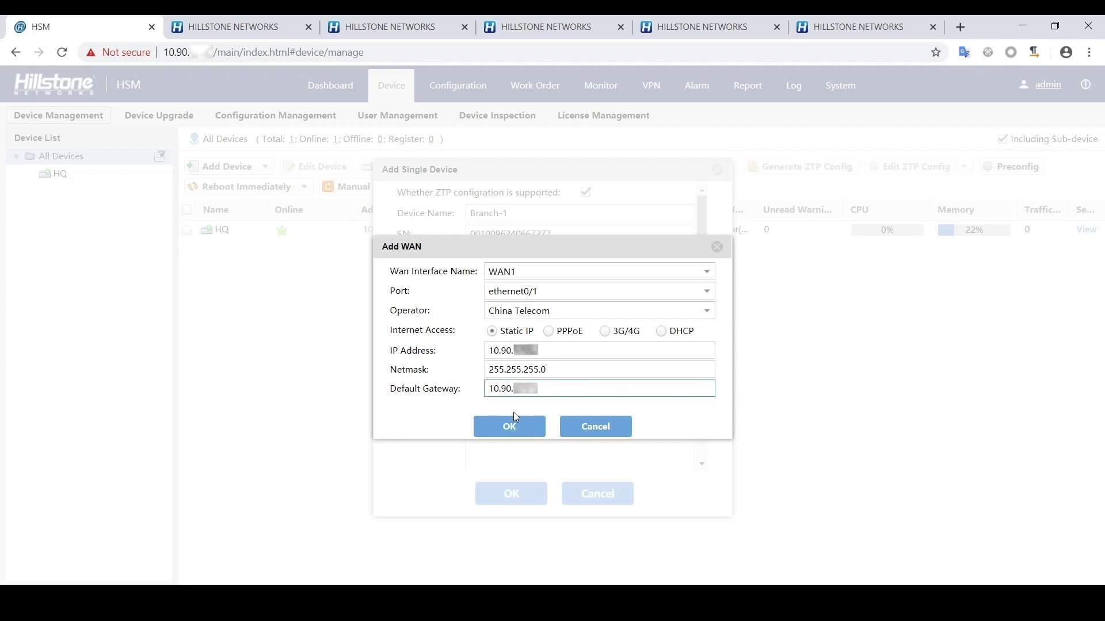
click(509, 427)
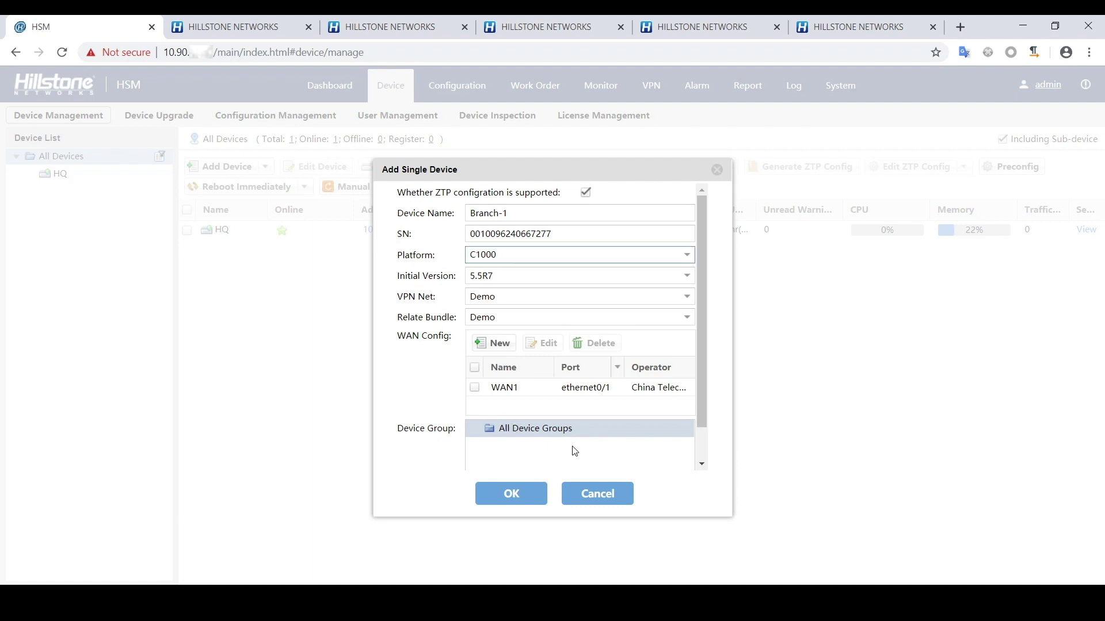
Create Branch-1 and save its generated ZTP config file.
click(519, 505)
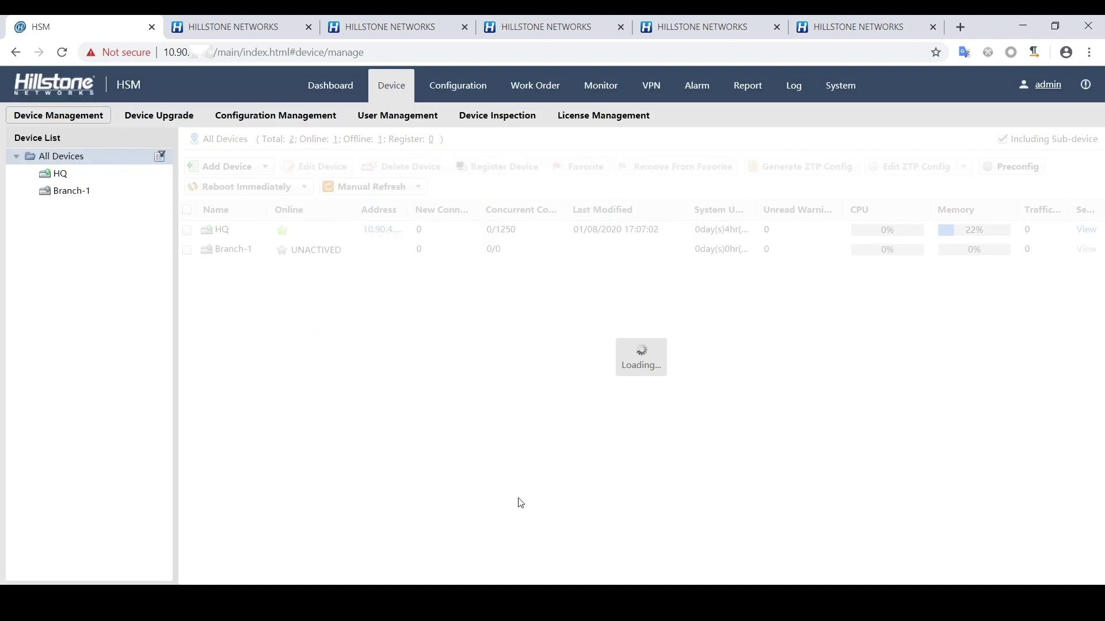
click(187, 230)
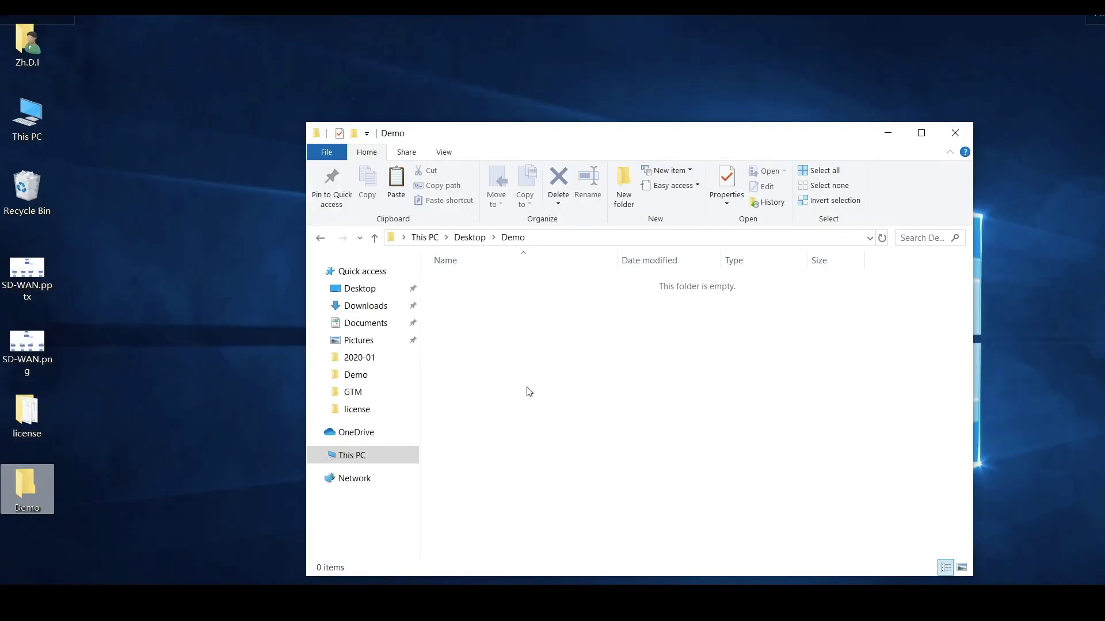
key(ctrl+v)
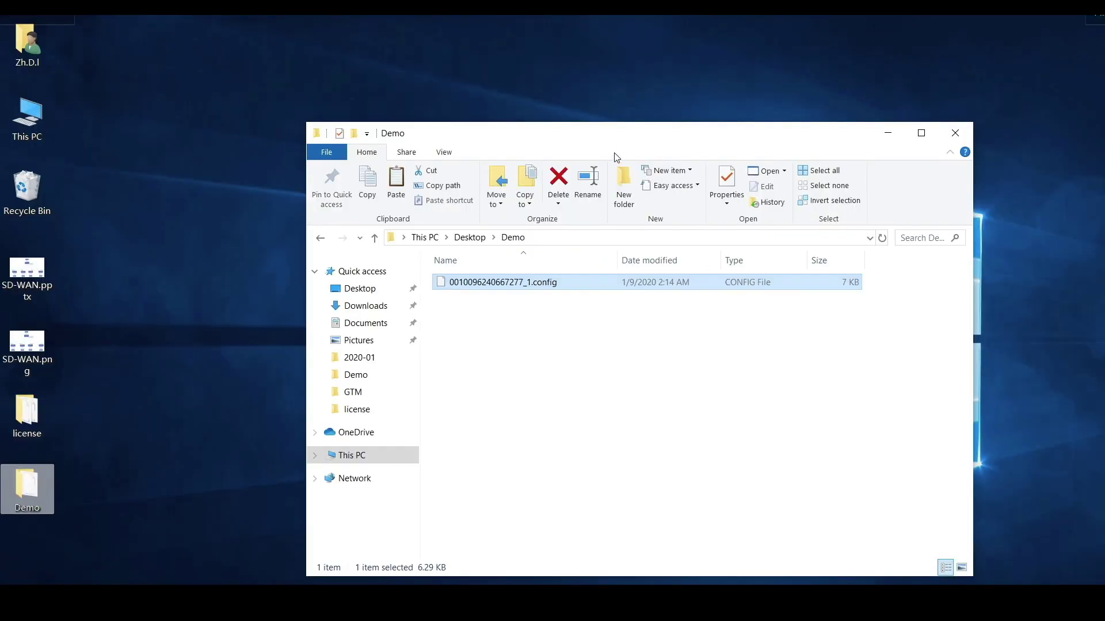
Check the .config file in the Demo folder, then return to the SG-6000 firewall's page.
drag(614, 152, 530, 146)
click(445, 408)
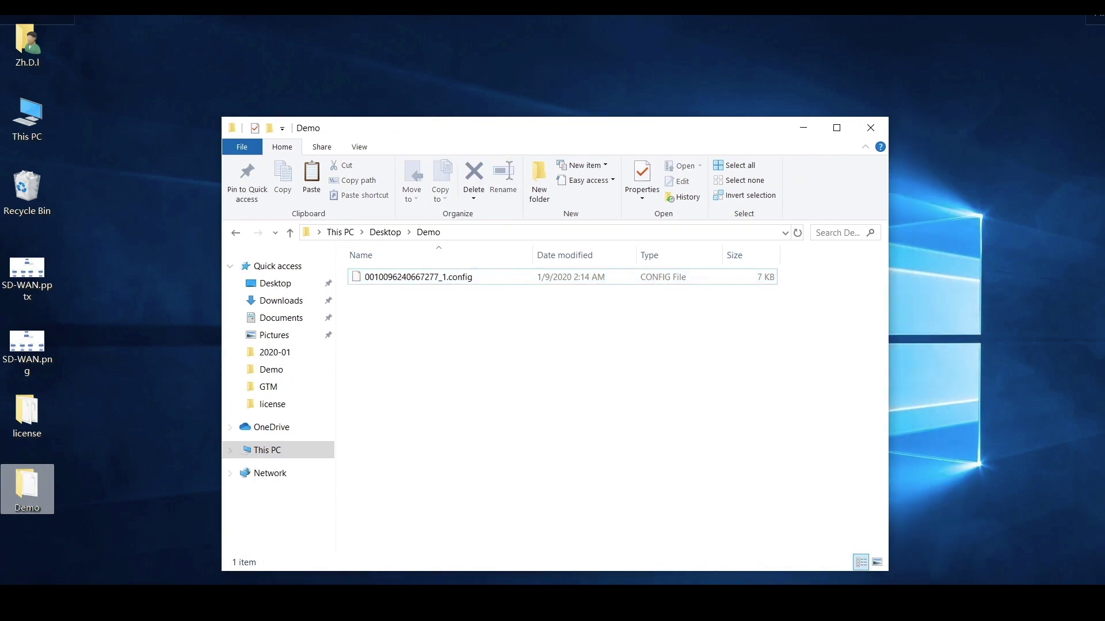
key(alt+Tab)
key(ctrl+Tab)
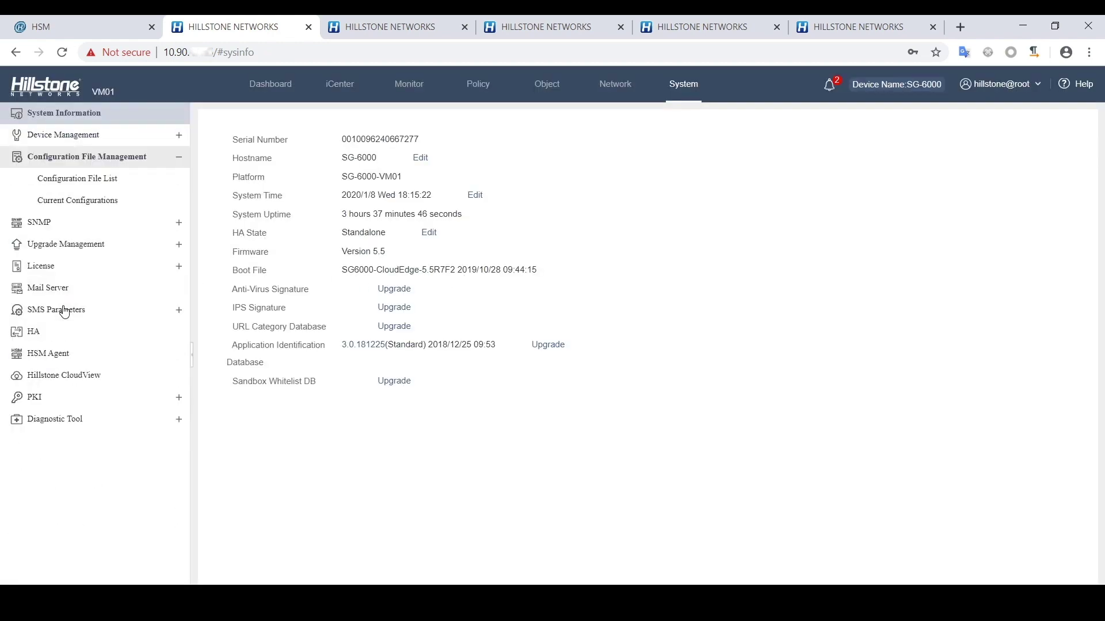
Upload the branch's saved .config file through the firewall's backup and restore options.
click(94, 179)
click(365, 123)
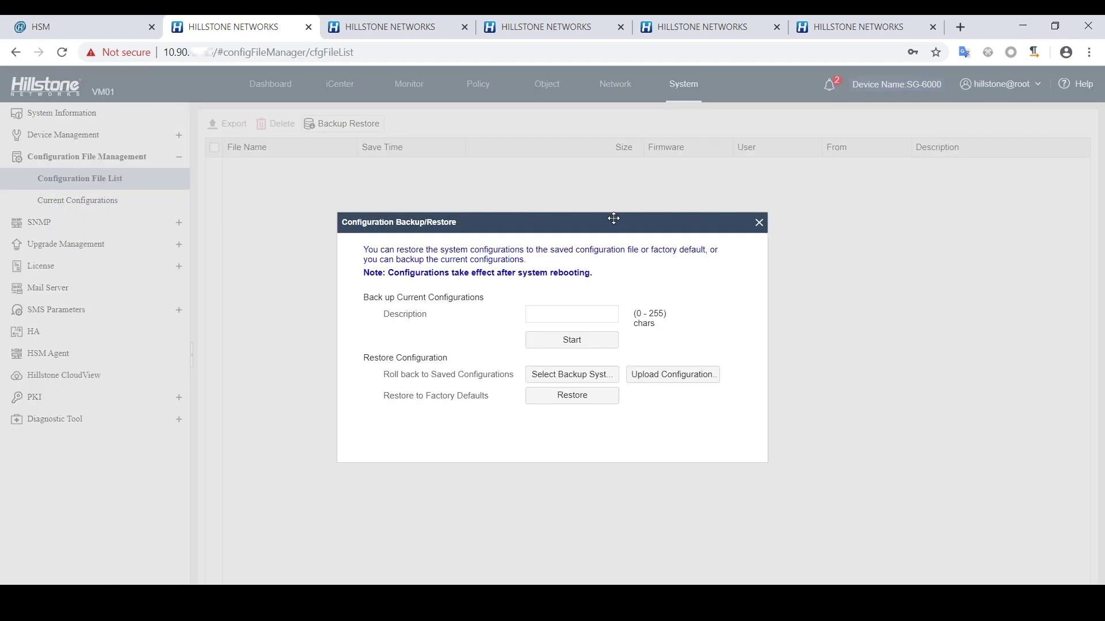
click(650, 377)
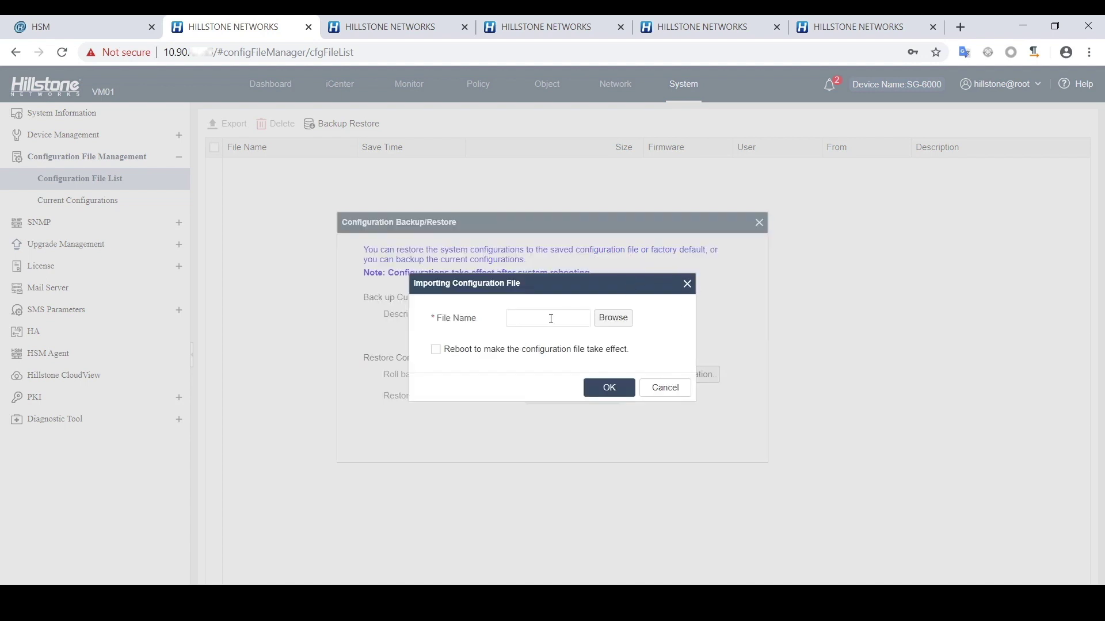
click(601, 320)
click(165, 115)
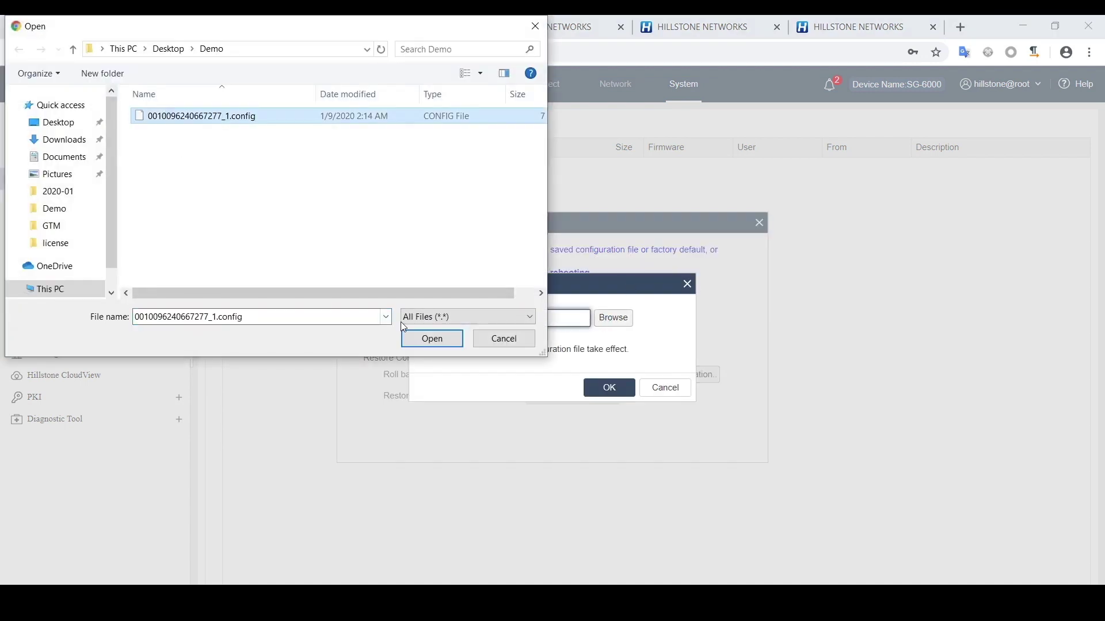
click(418, 340)
Import the configuration with reboot enabled and confirm restarting the firewall.
click(435, 349)
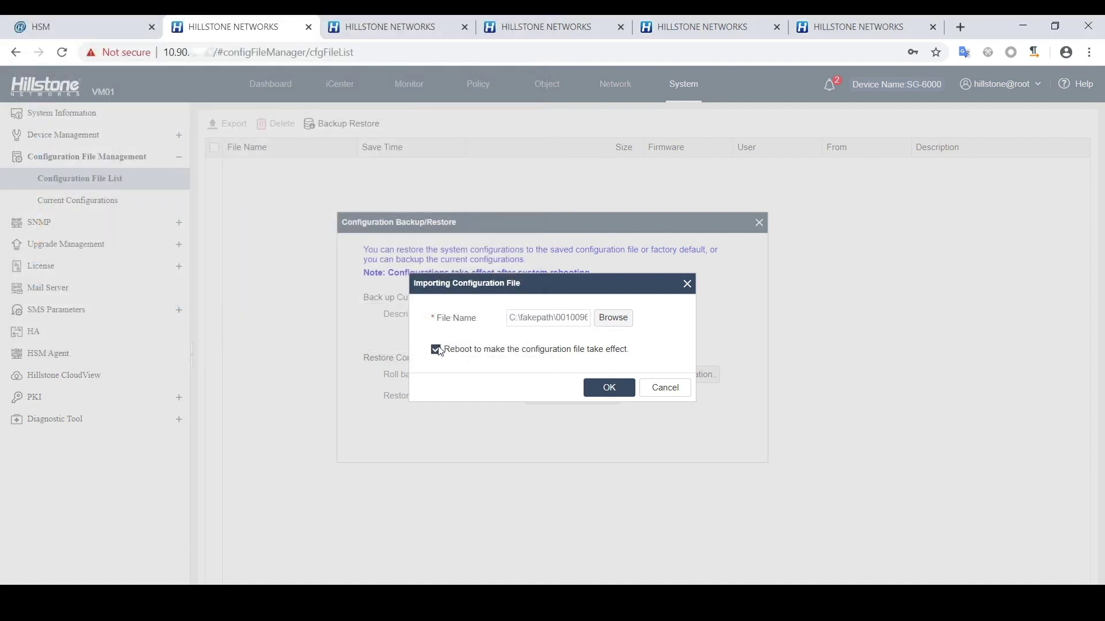
click(609, 389)
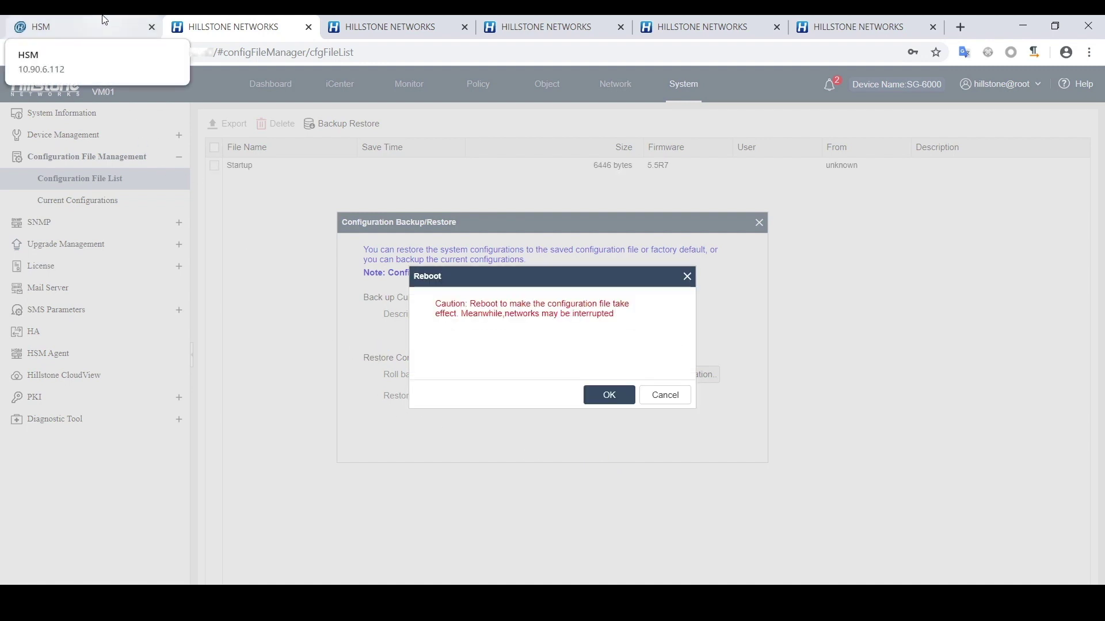
click(611, 405)
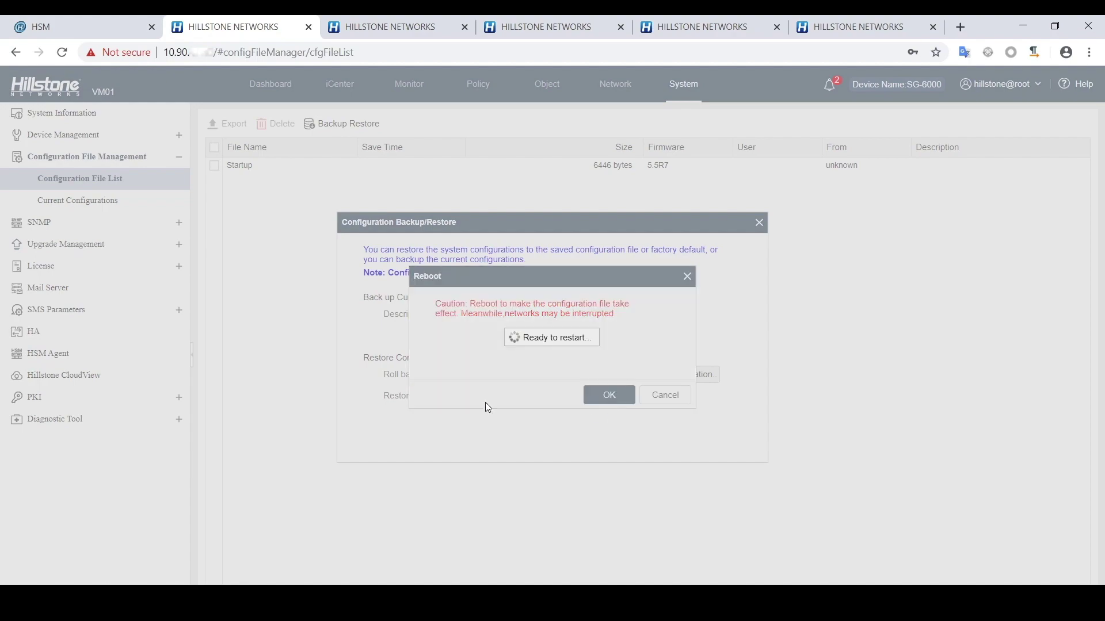
click(103, 26)
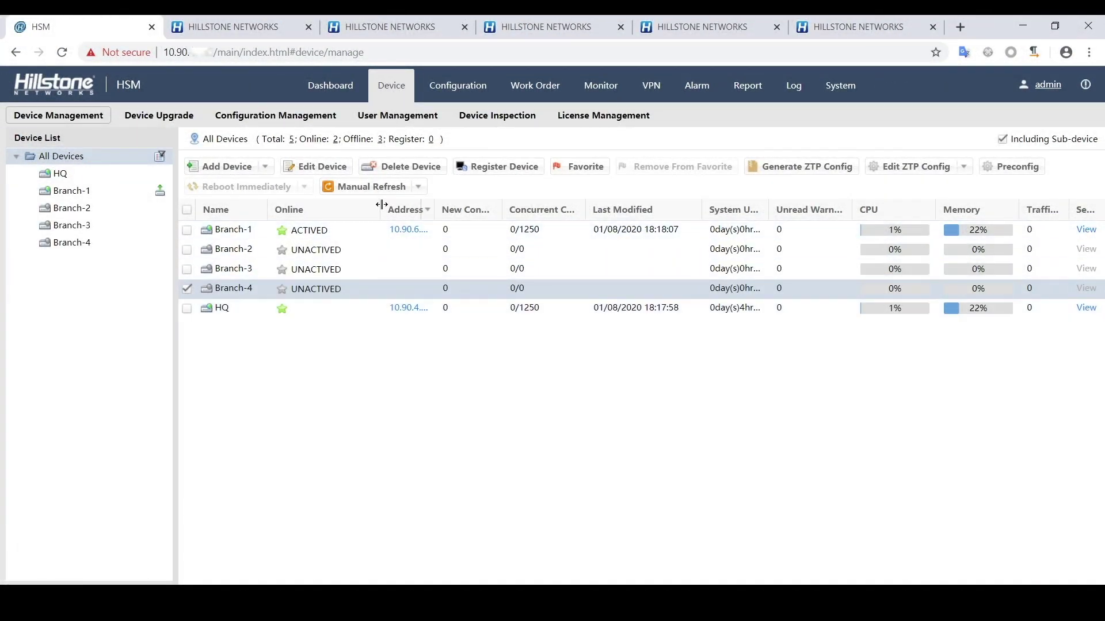
Widen the Address column of the device list, then go to the System settings.
drag(467, 204, 482, 208)
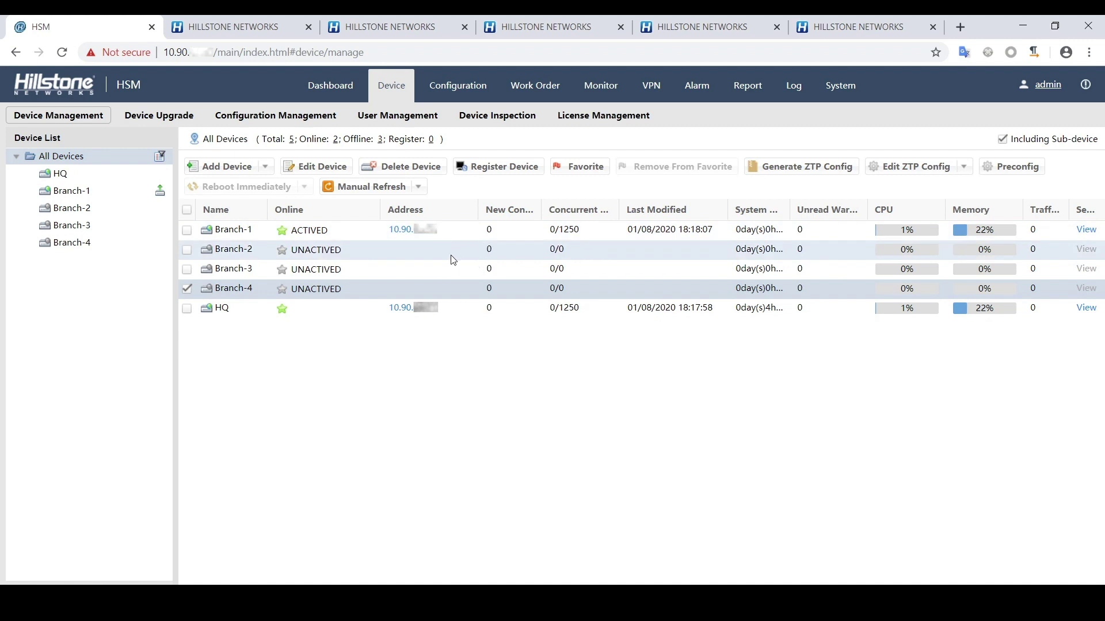
click(841, 85)
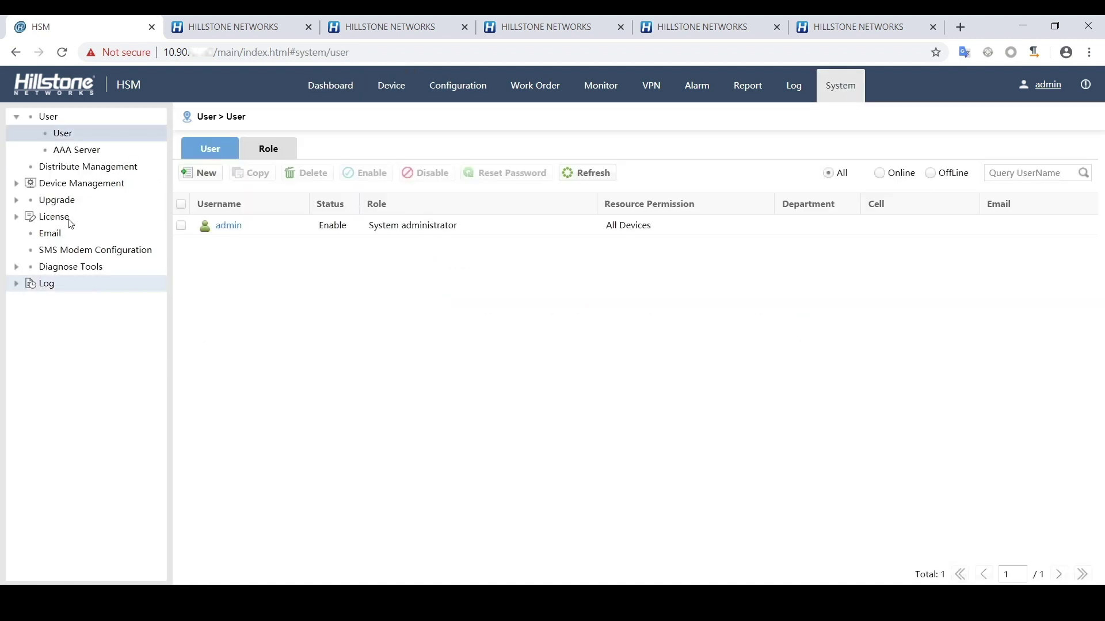
Enable monitoring at Low priority for all devices under Monitor Configuration, then return to the device list.
click(16, 184)
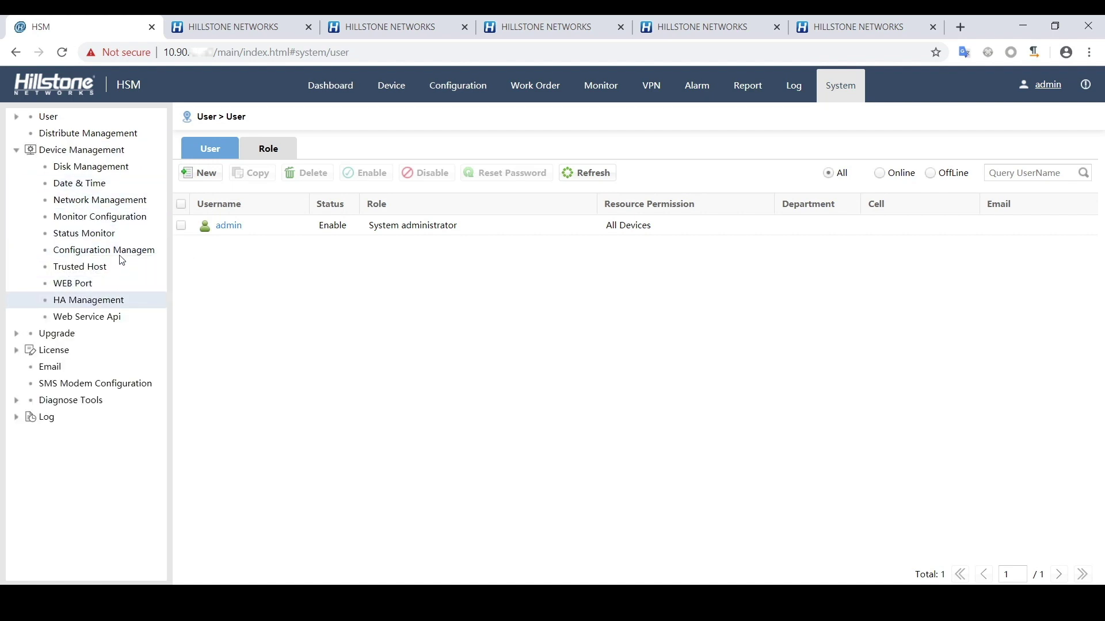
click(118, 217)
click(197, 211)
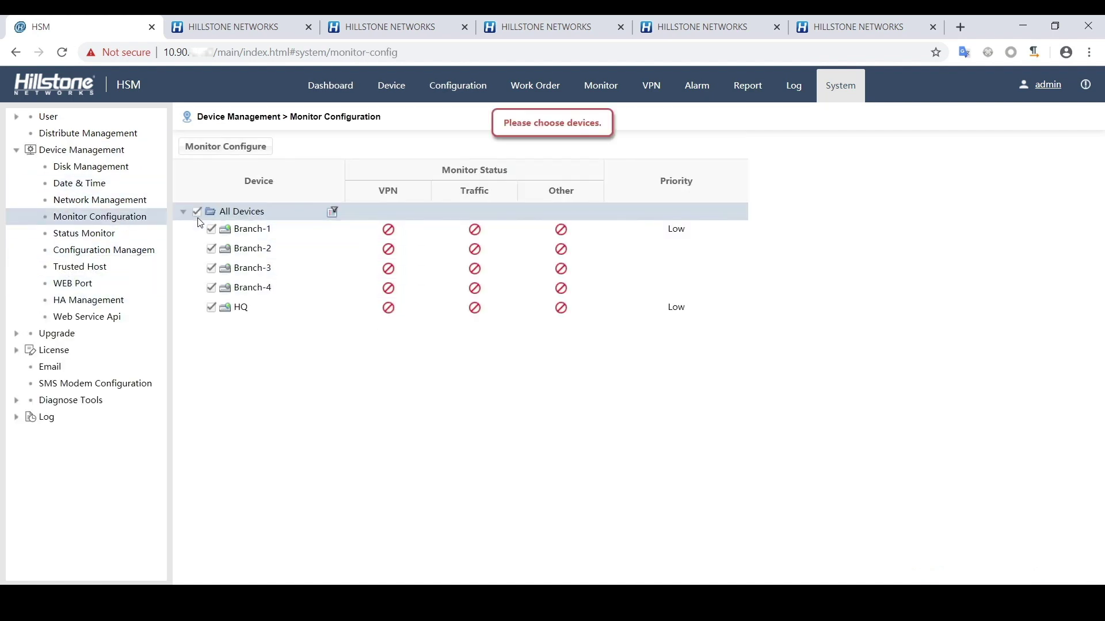
click(226, 146)
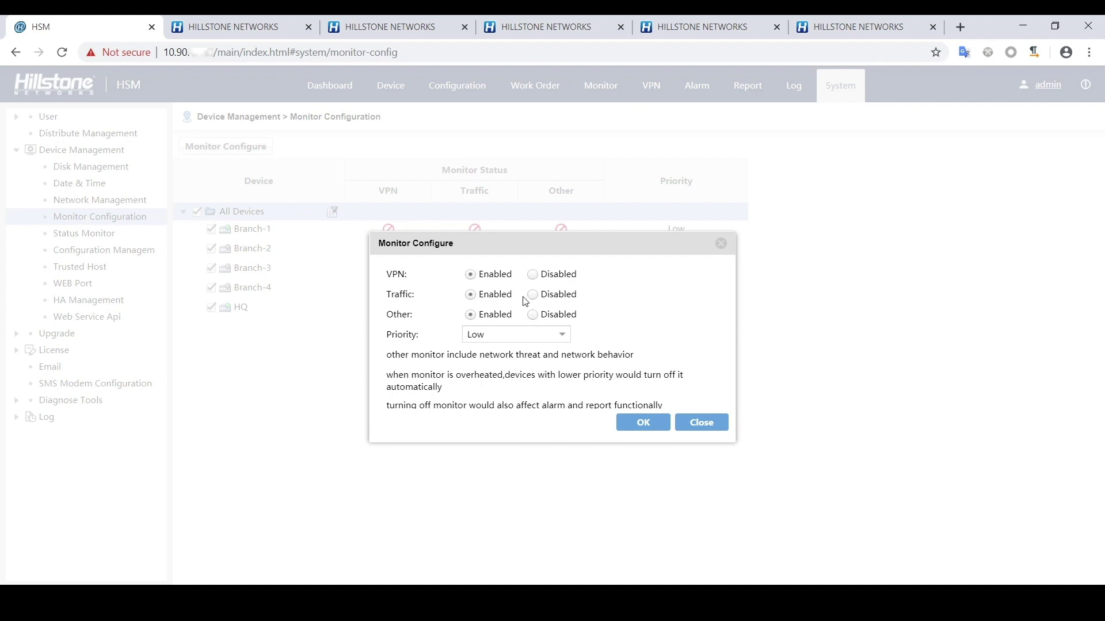
click(647, 426)
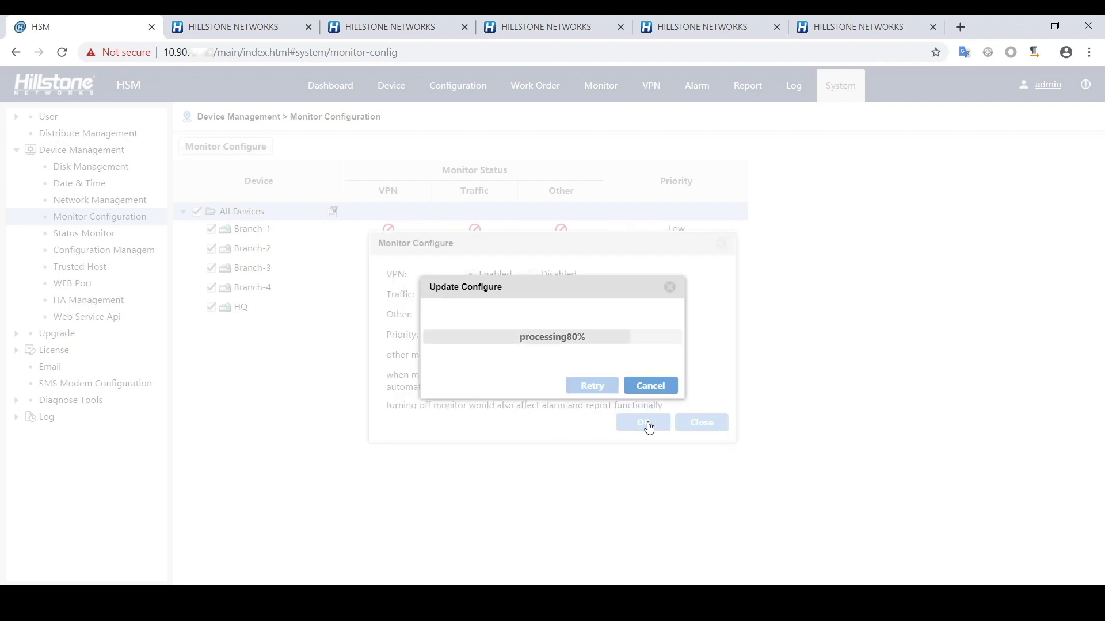
click(651, 388)
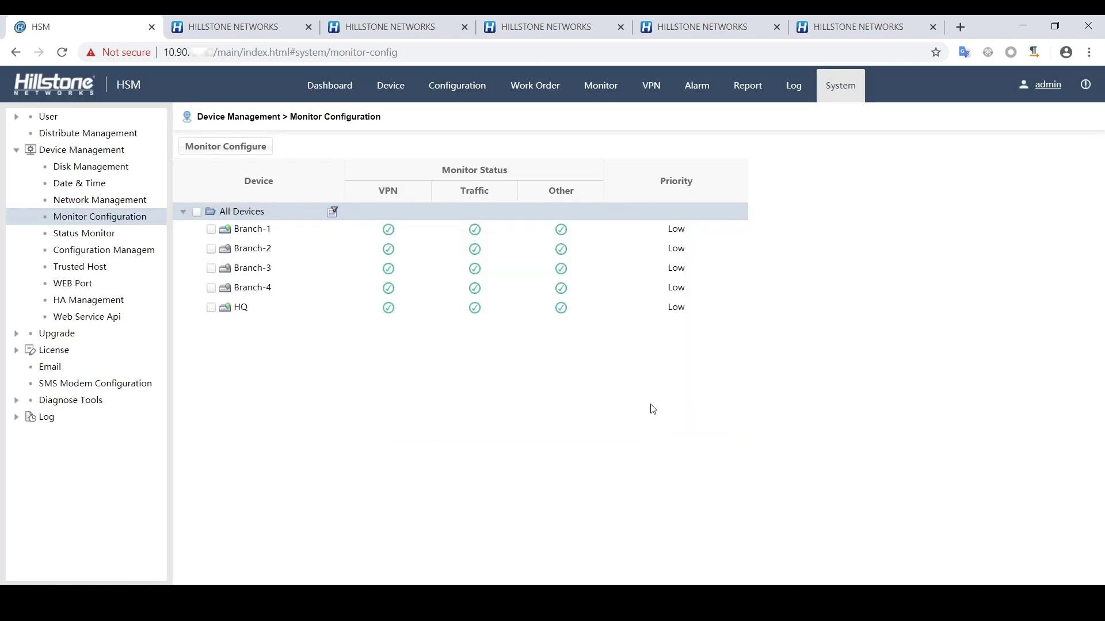
click(388, 87)
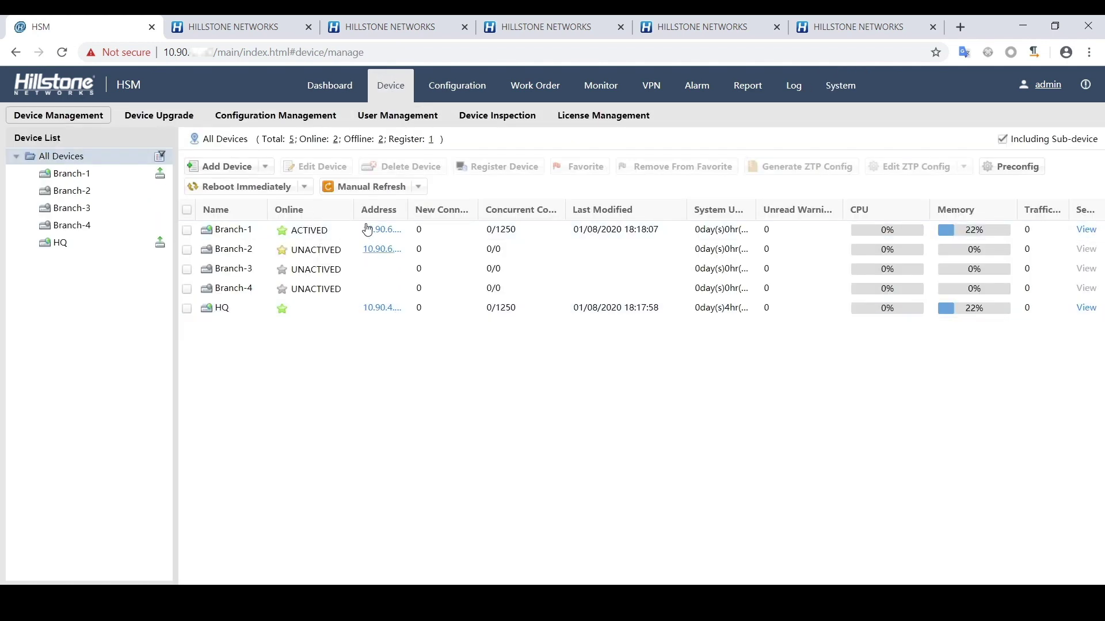
Widen the Online column and refresh until Branch-1 to Branch-4 show ACTIVED with five devices online.
drag(353, 205, 414, 205)
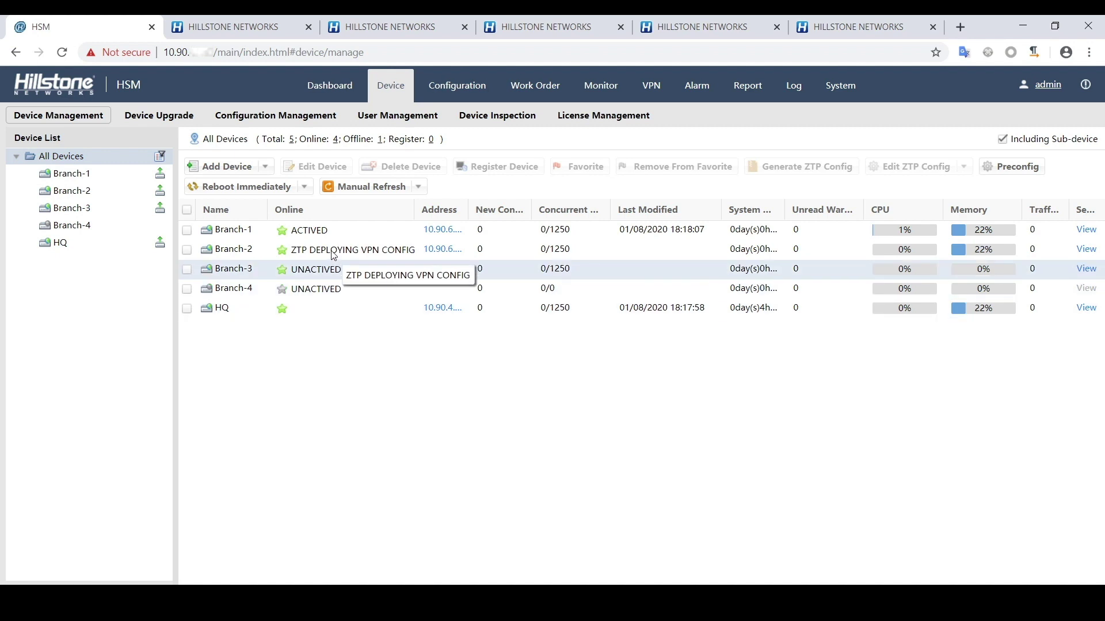
drag(414, 209, 453, 208)
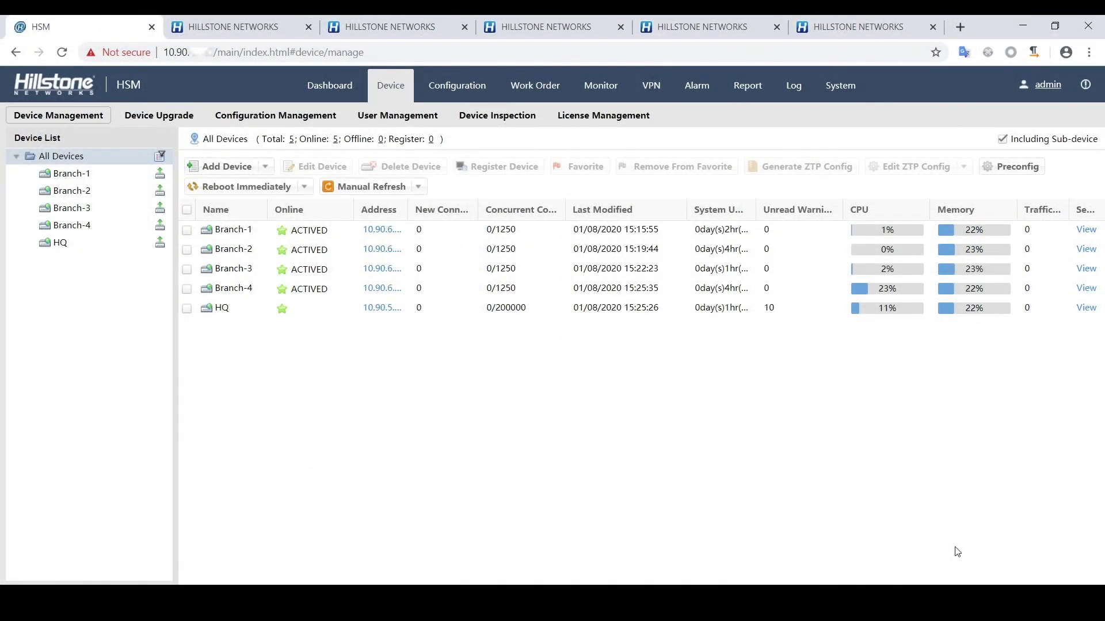
click(409, 88)
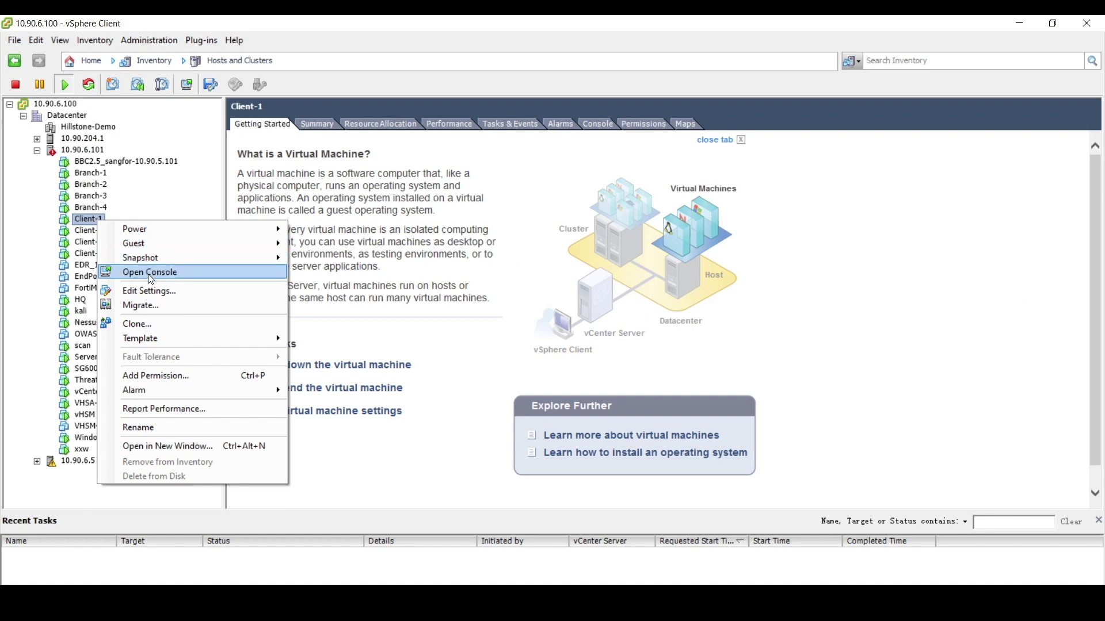
Open Client-1's console and check its interfaces and routing table with ip a and route.
click(150, 273)
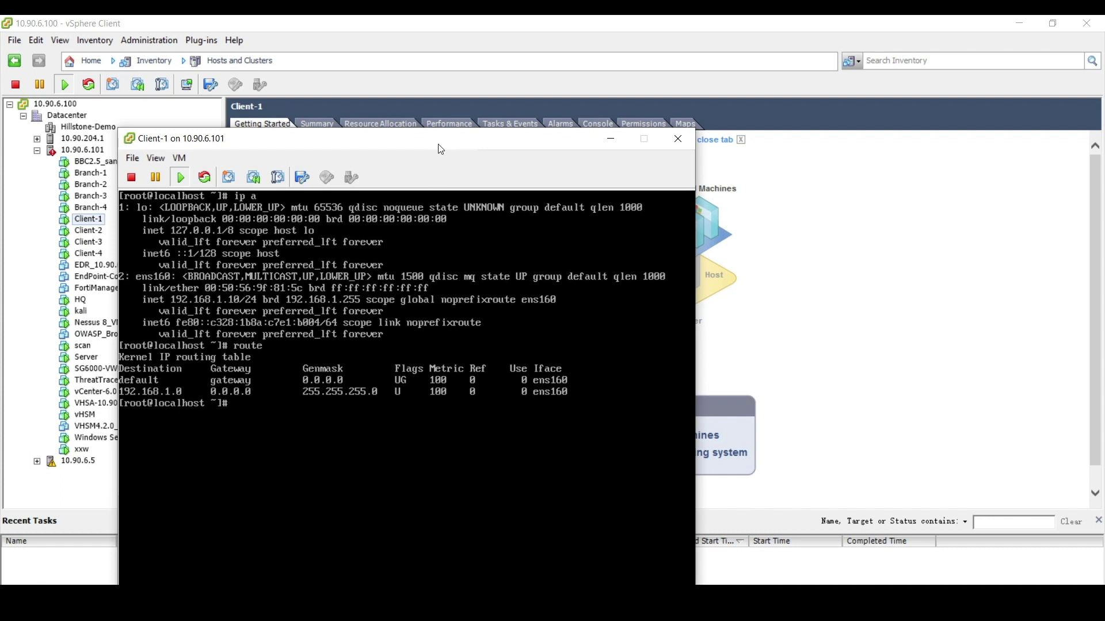
drag(441, 149, 466, 102)
click(463, 310)
key(Return)
key(Return)
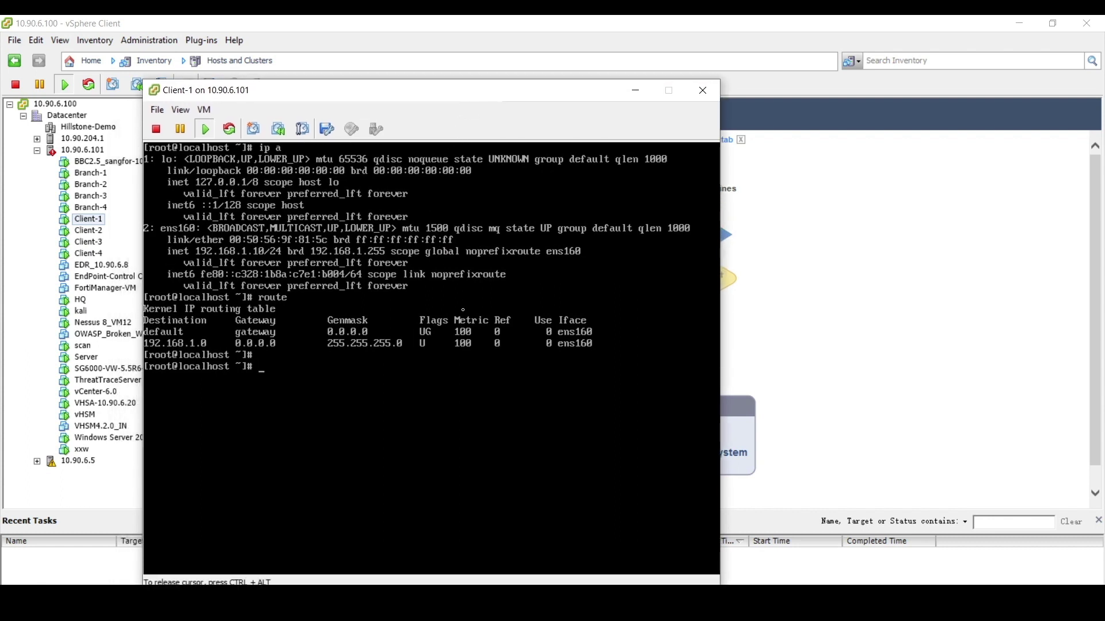
text(ip a)
key(Return)
text(route)
key(Return)
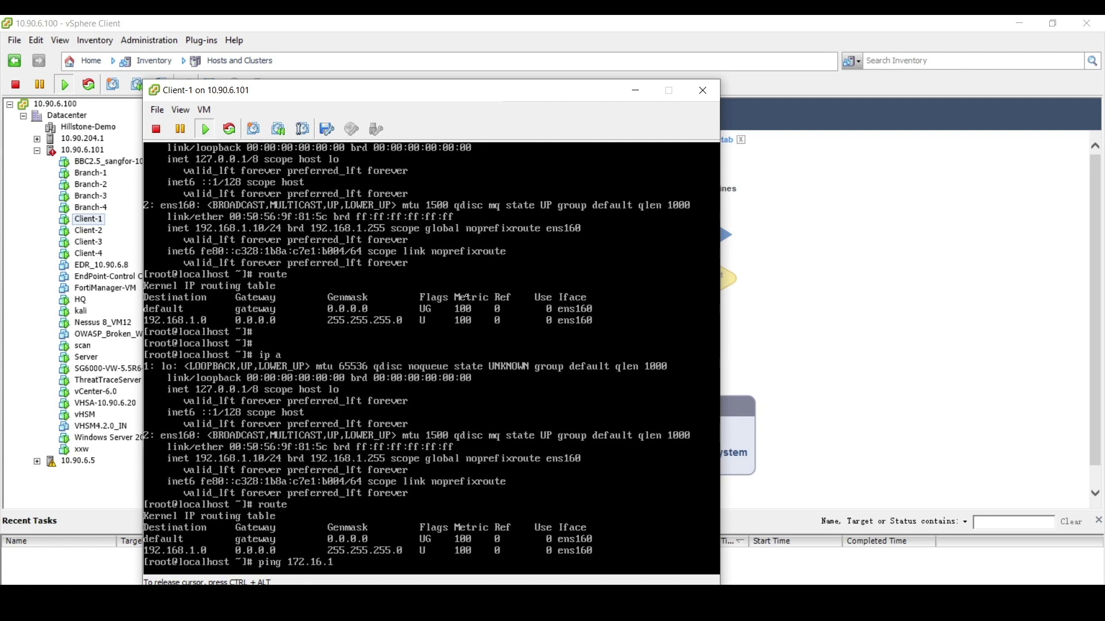
Ping 172.16.1.1, getting replies in about 12 ms, then stop it and close the console.
key(Return)
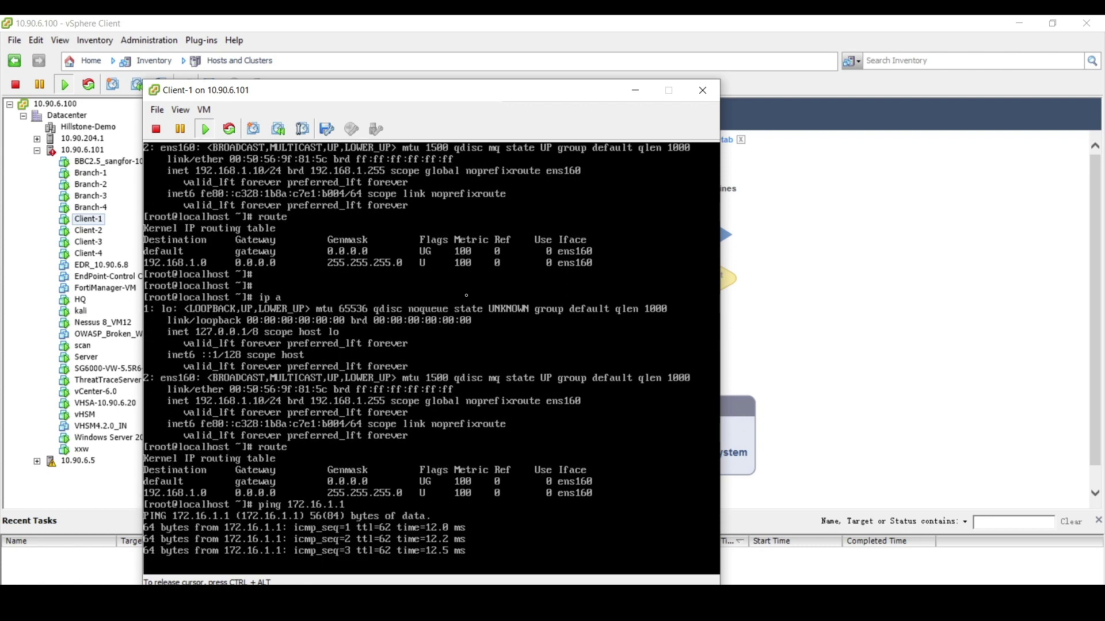
key(ctrl+c)
click(636, 90)
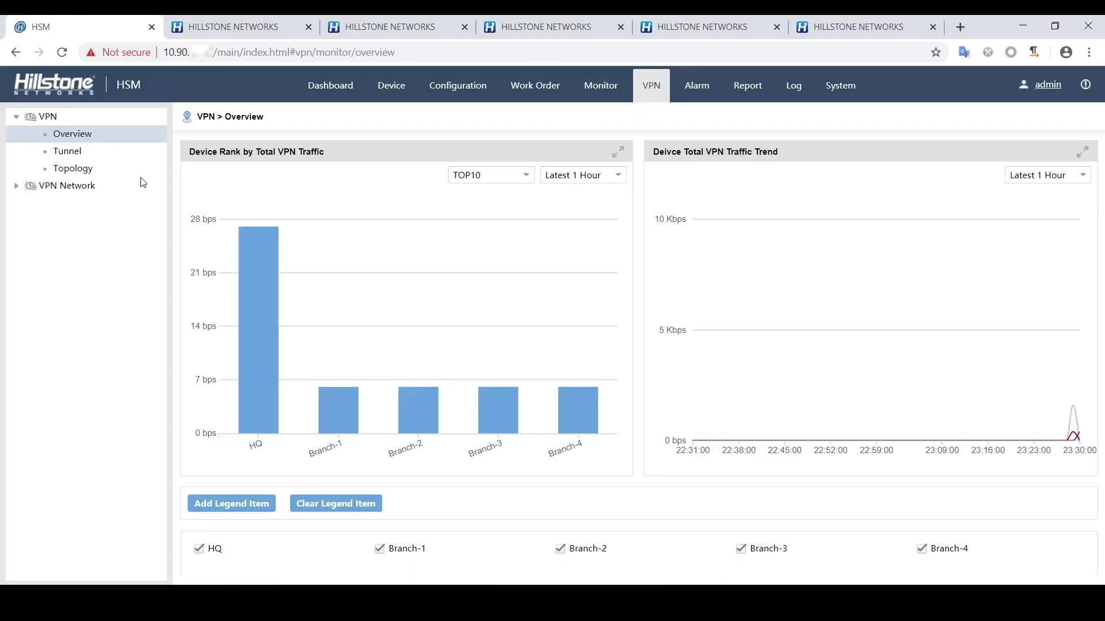
Display the VPN Topology with HQ linked to Branch-1 through Branch-4 in a Tree(vertical) auto layout.
click(70, 168)
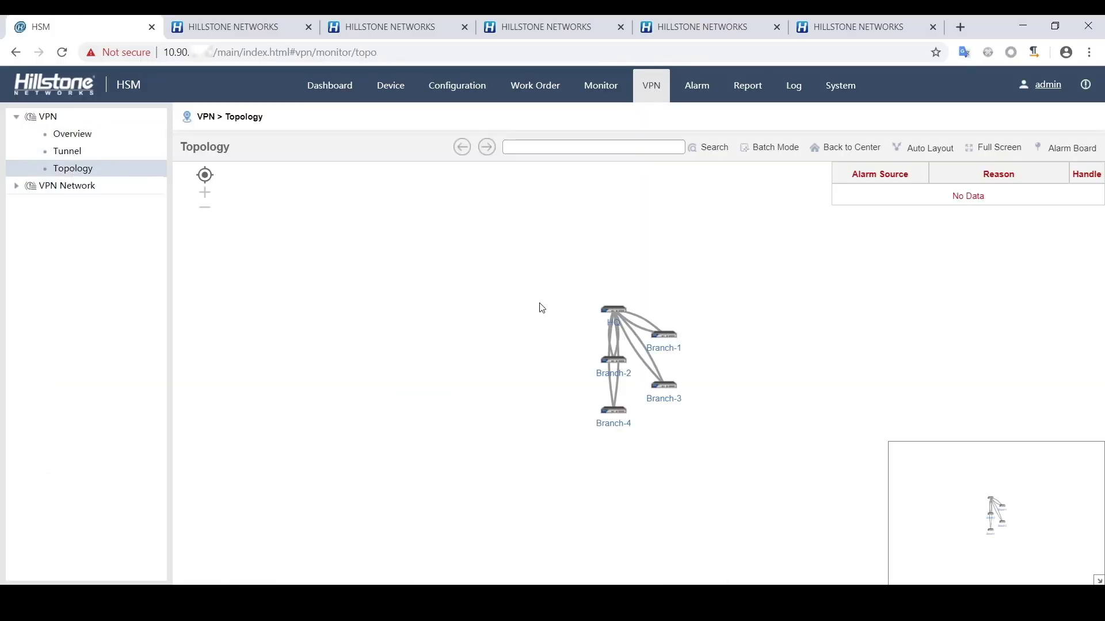
click(926, 149)
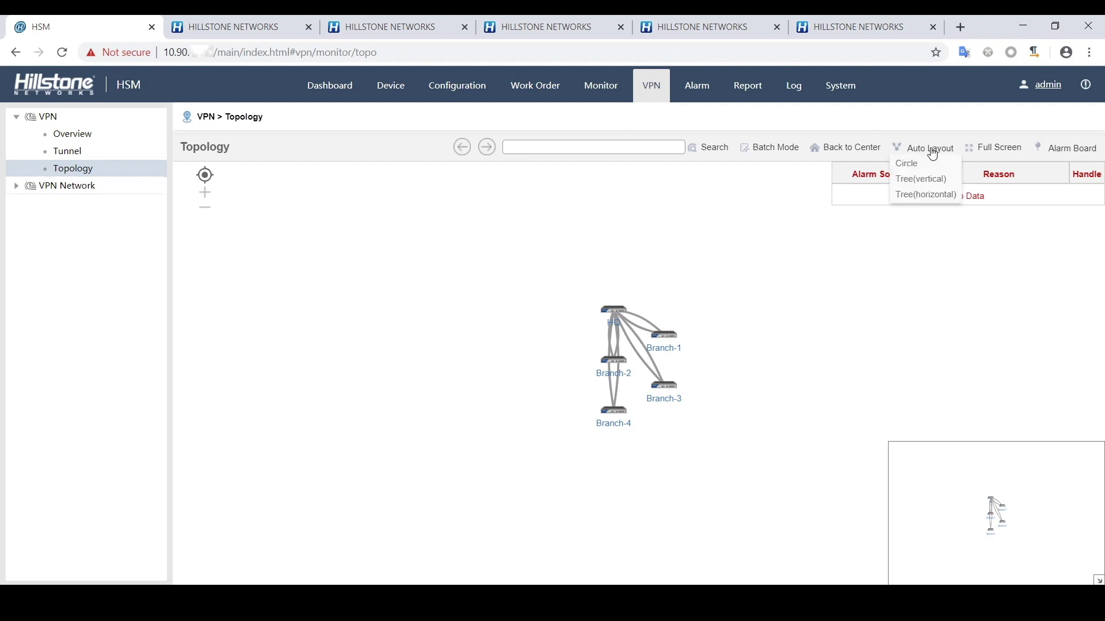
click(916, 181)
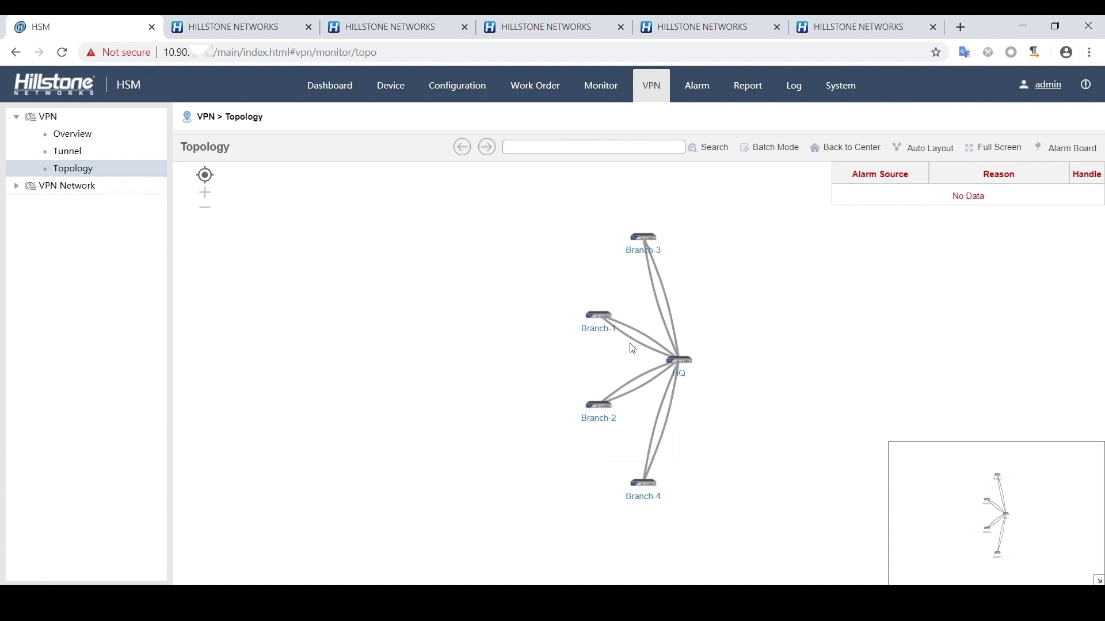
mouse_move(689, 362)
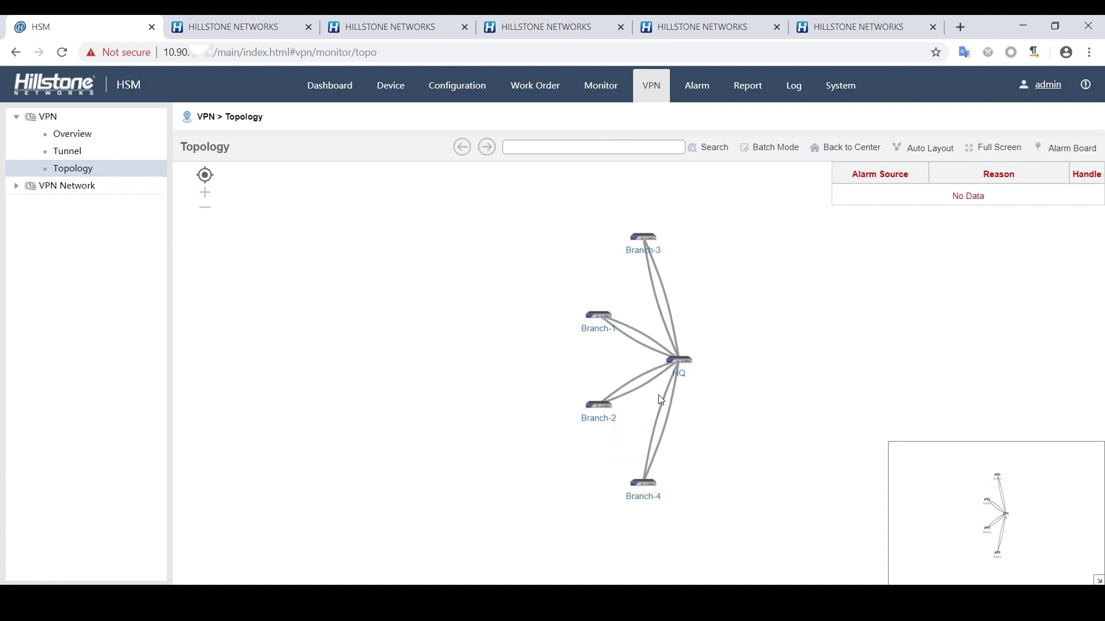